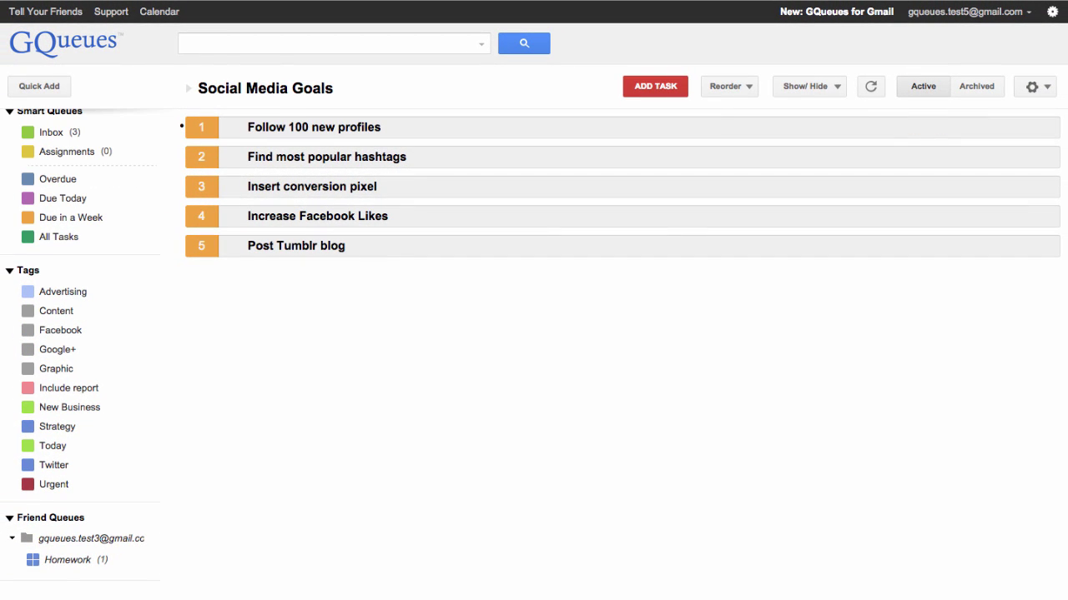
# - Finish the title 'of marketing speakers' and add a two-paragraph note on Social Media Week 2015, Entrepreneur, TEDx sources
pyautogui.write('es')
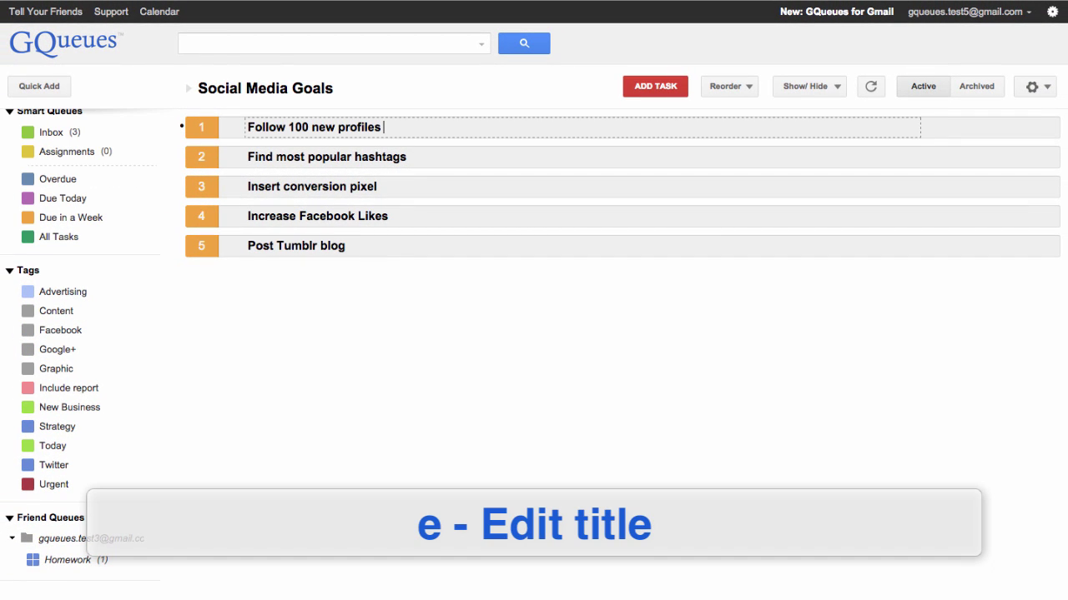
pyautogui.write(' of marketing speakers')
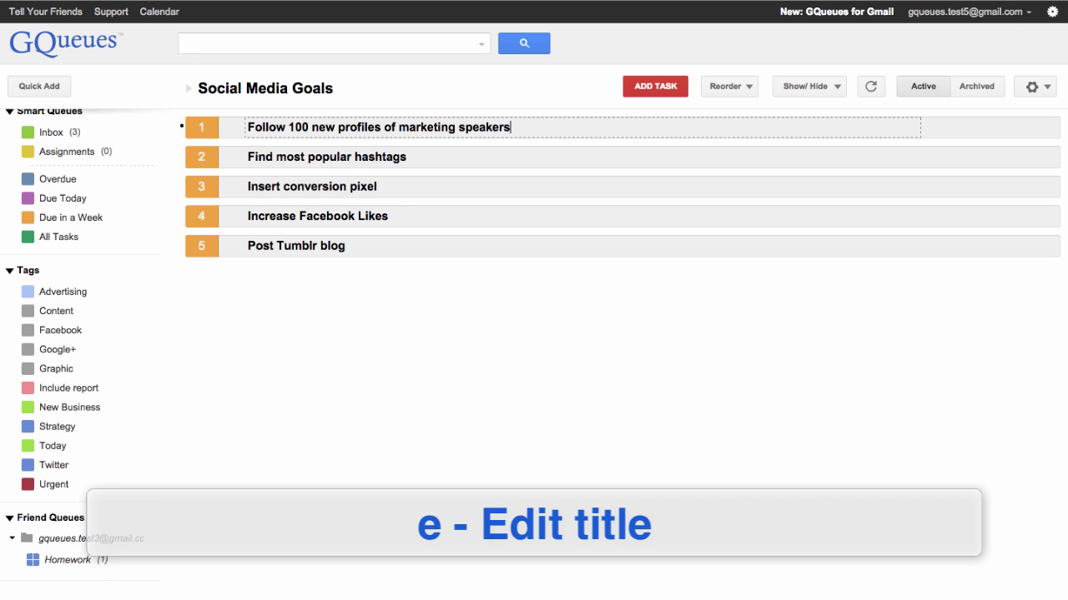
pyautogui.press('Return')
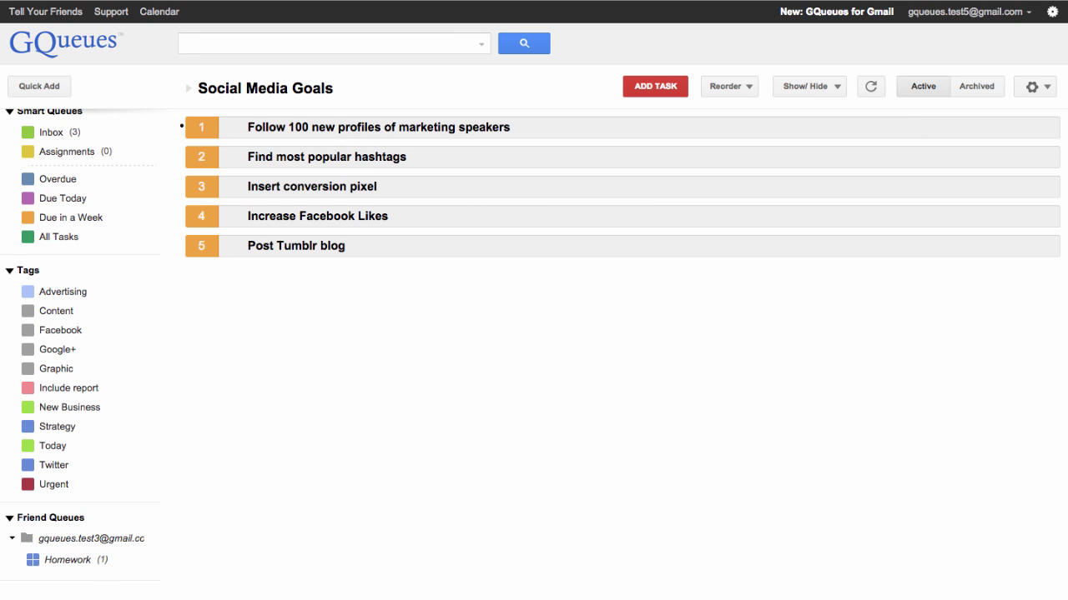
pyautogui.press('n')
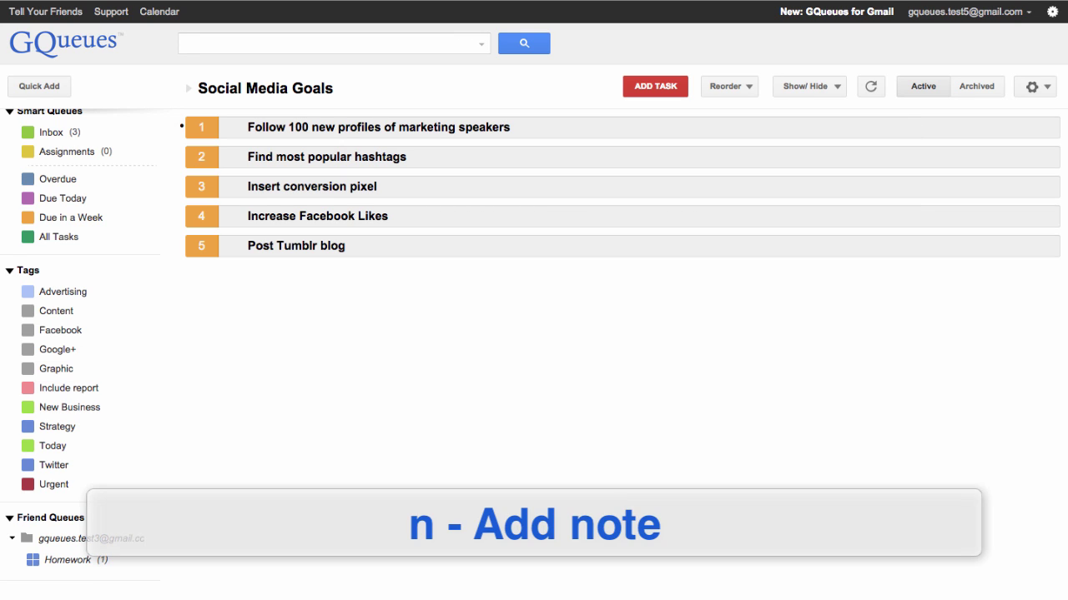
pyautogui.write('Che')
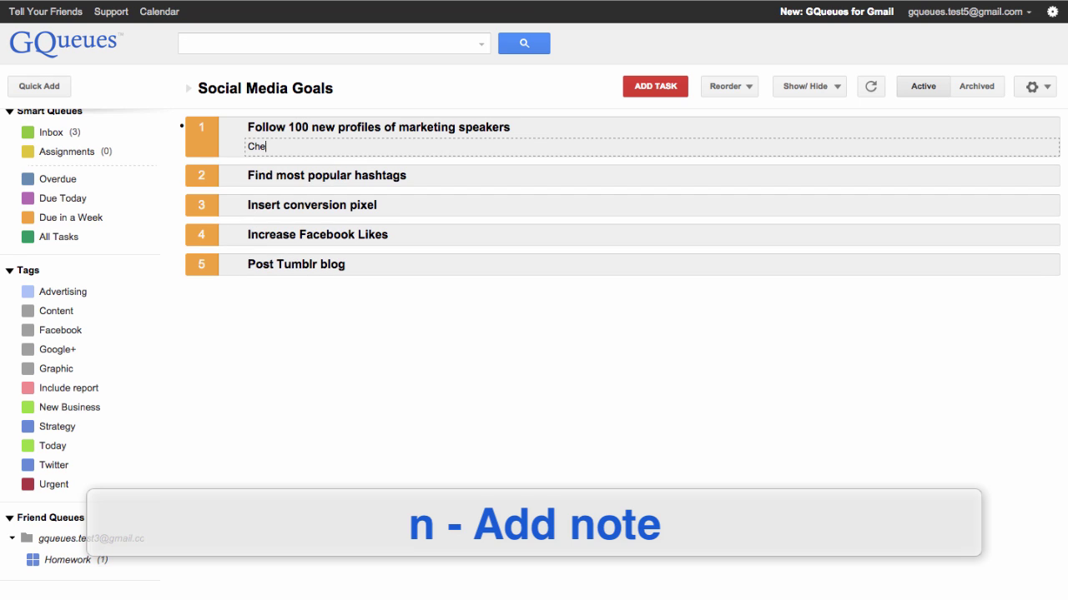
pyautogui.write('ck sources like Social Media Week 20')
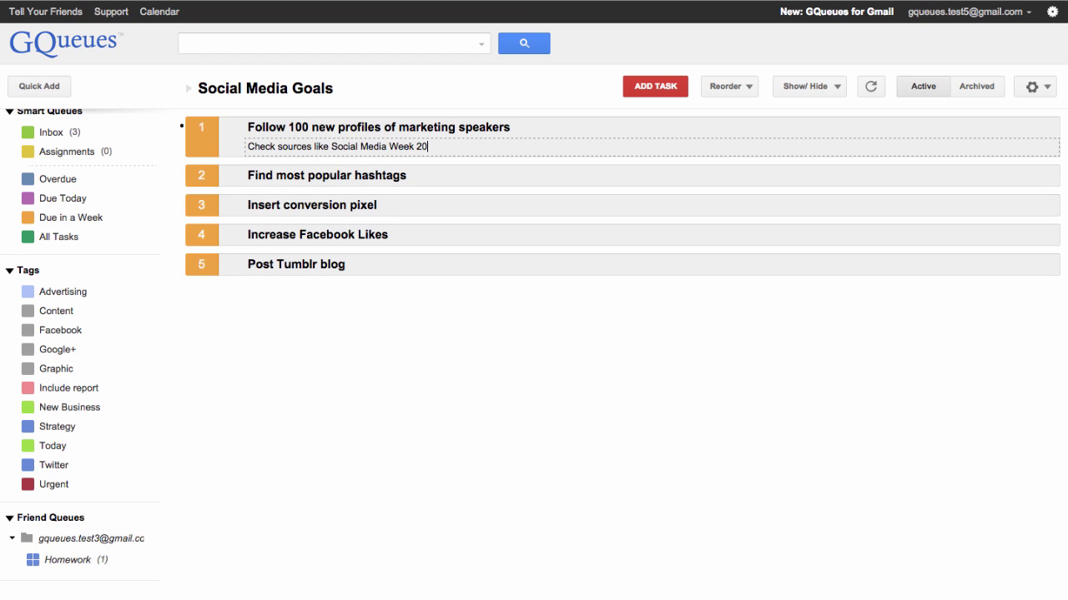
pyautogui.write('15, Entrepreneur and TEDx')
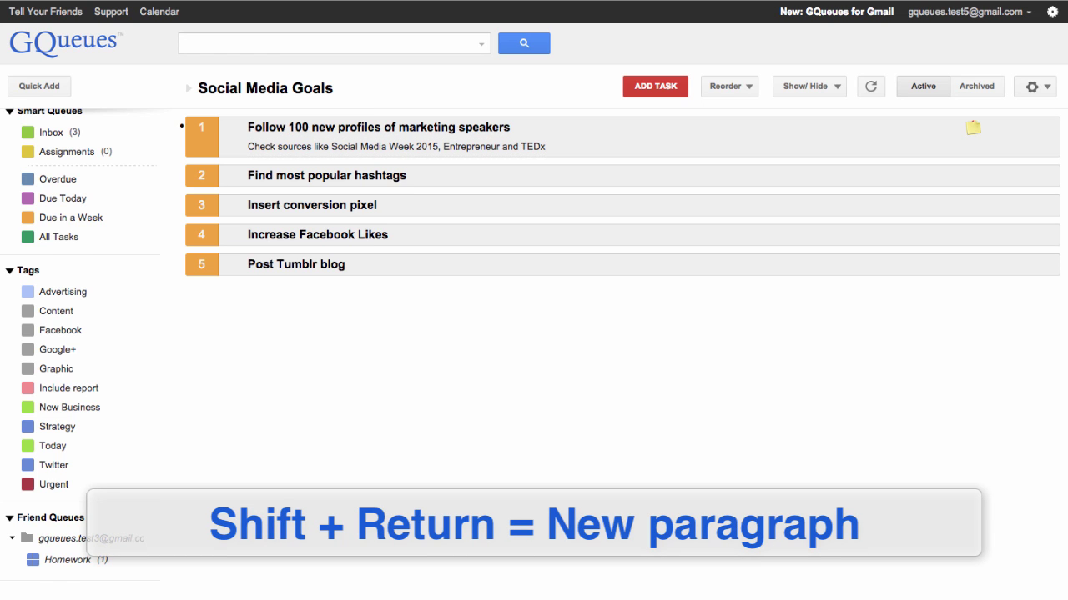
pyautogui.hotkey('shift', 'Return')
pyautogui.write('Create excel doc with top 10 sources for future')
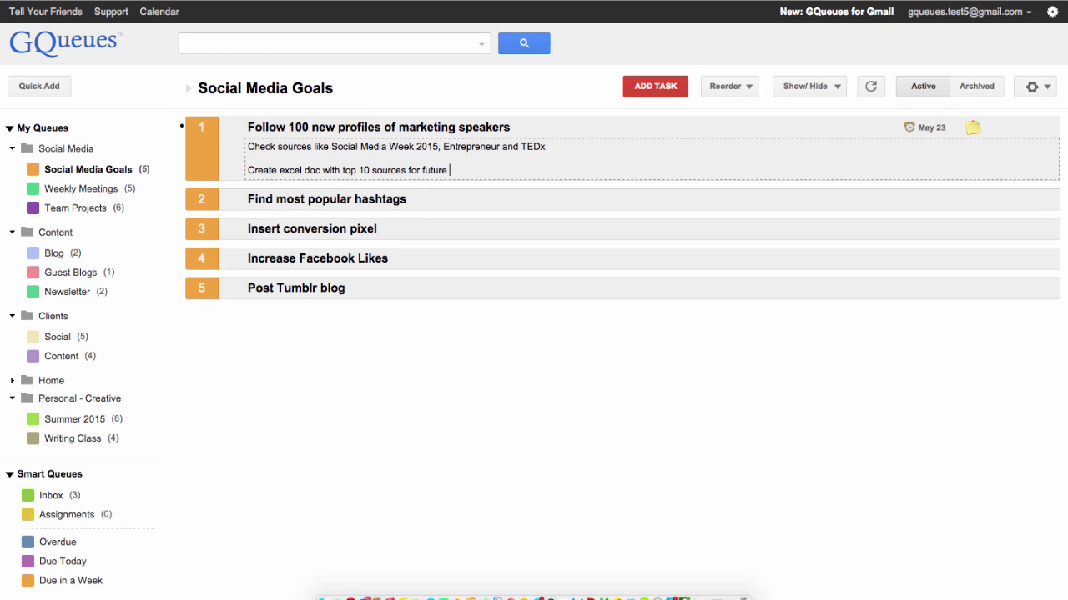
pyautogui.press('Return')
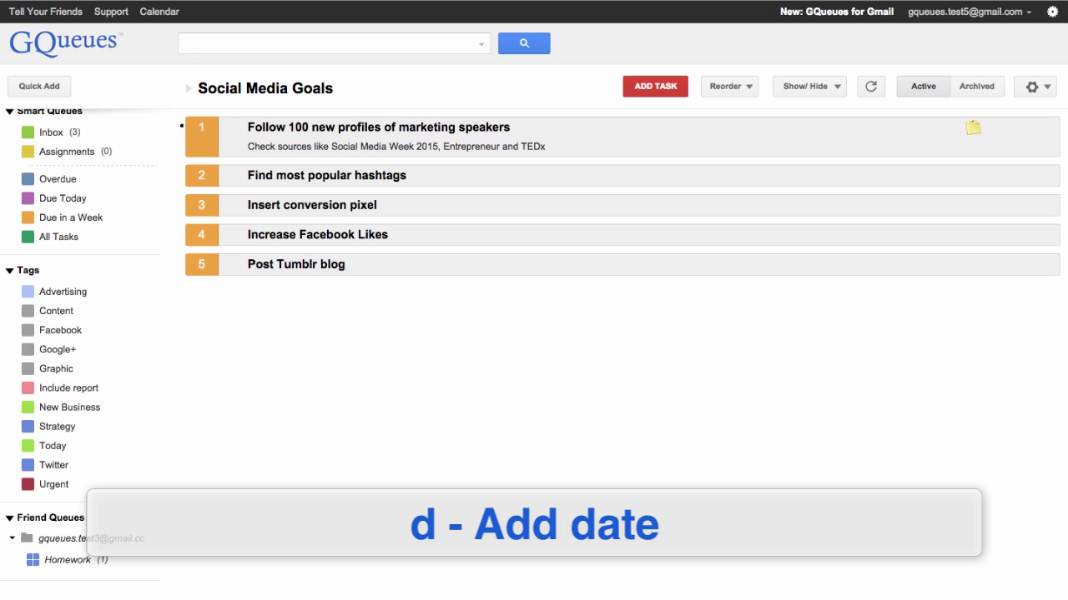
# - Give the first task a Friday May 29 due date with an SMS reminder
pyautogui.press('d')
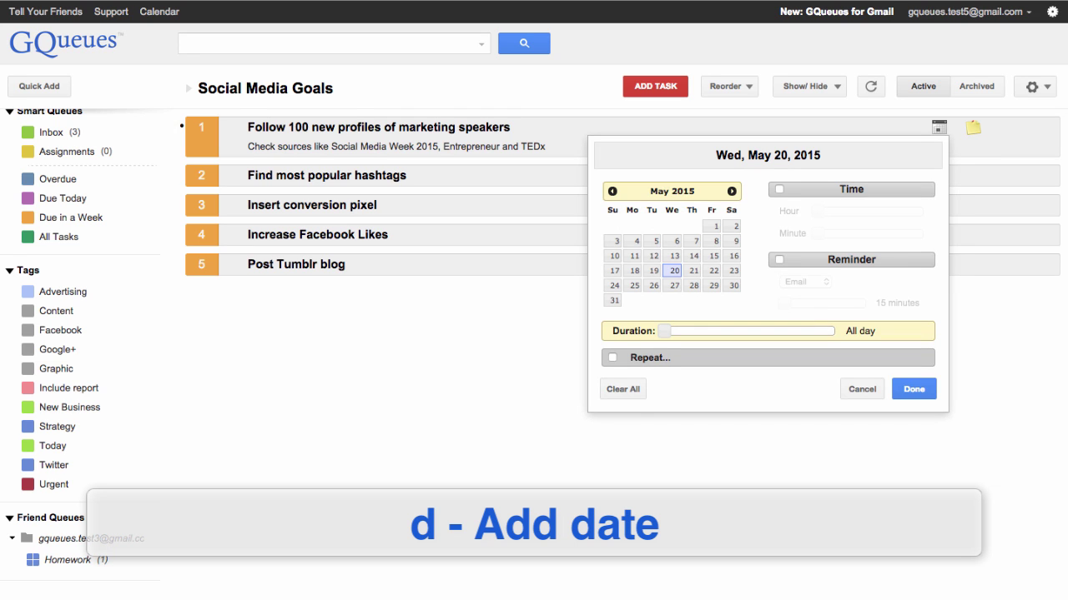
pyautogui.press('Down')
pyautogui.press('Right')
pyautogui.press('Right')
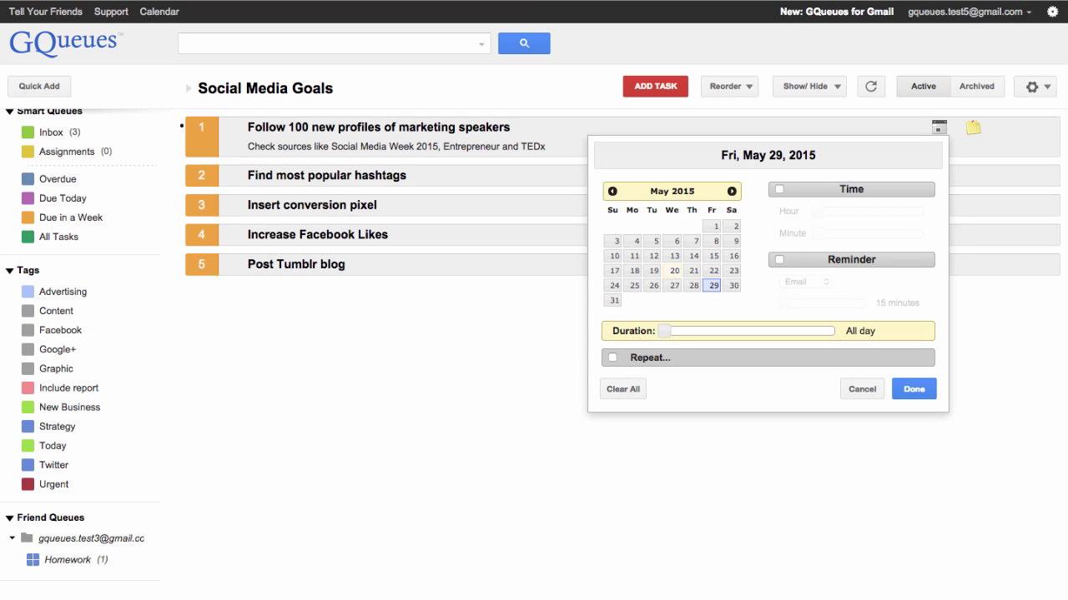
pyautogui.press('r')
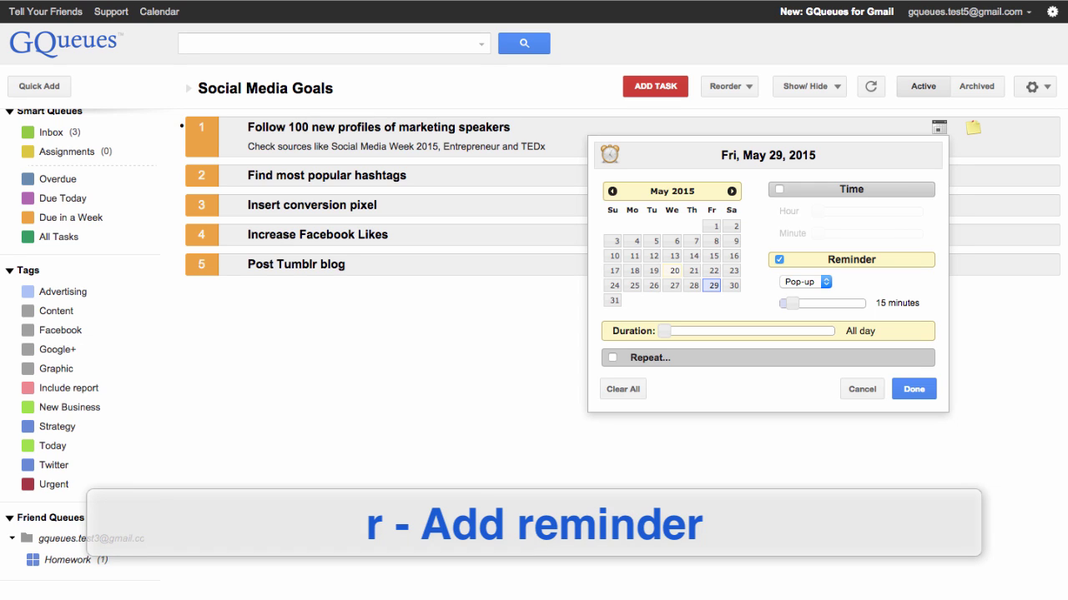
pyautogui.press('Down')
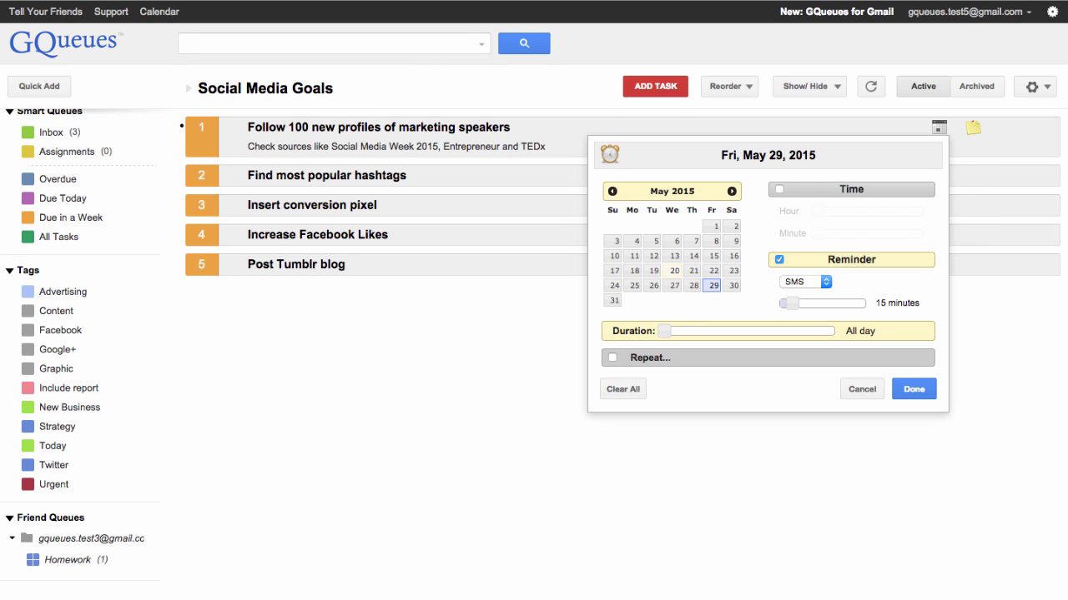
pyautogui.press('Return')
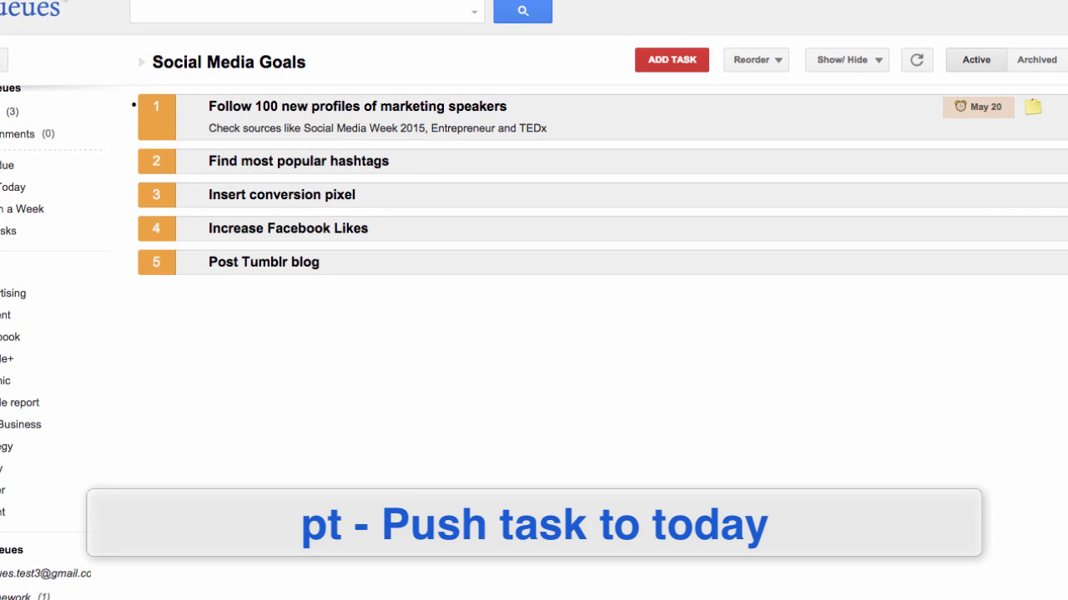
# - Push the due date to today, then one day later, to May 23
pyautogui.press('p')
pyautogui.press('t')
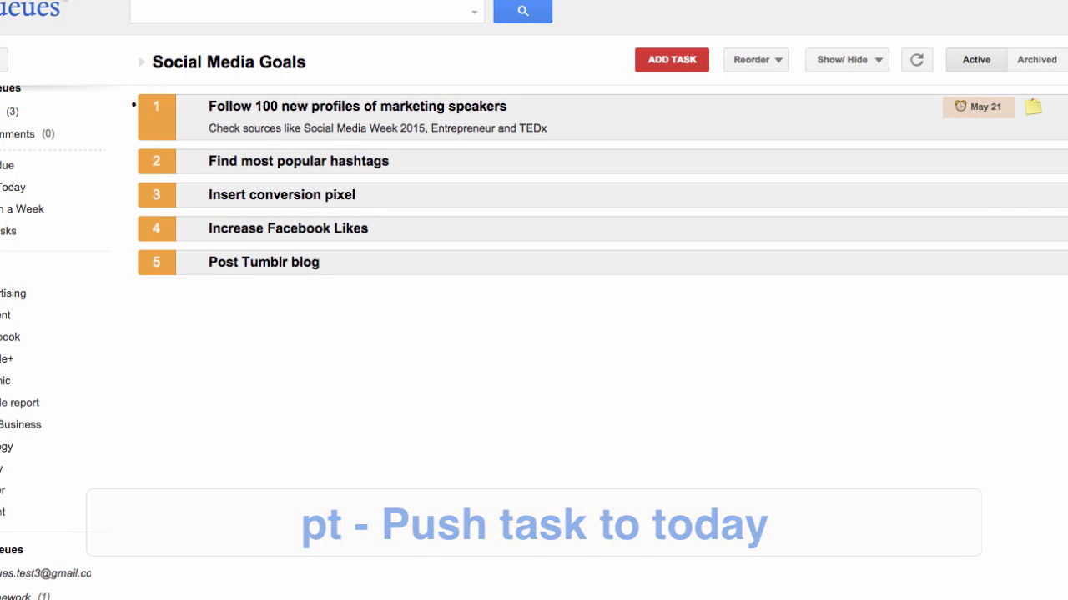
pyautogui.press('p')
pyautogui.press('1')
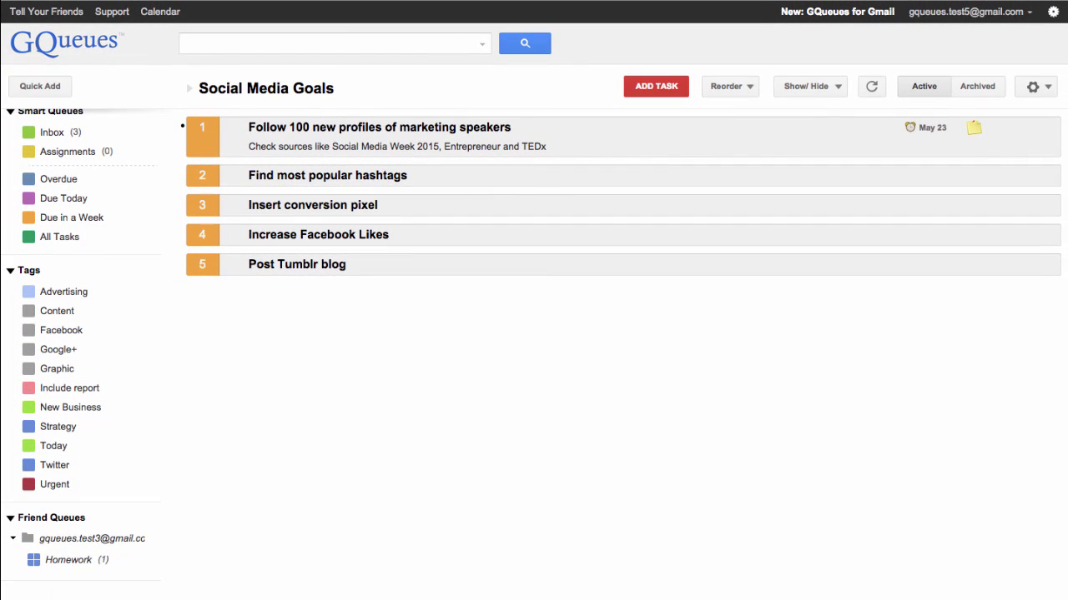
# - Add the New Business, Twitter and Include report tags to the first task
pyautogui.write('t')
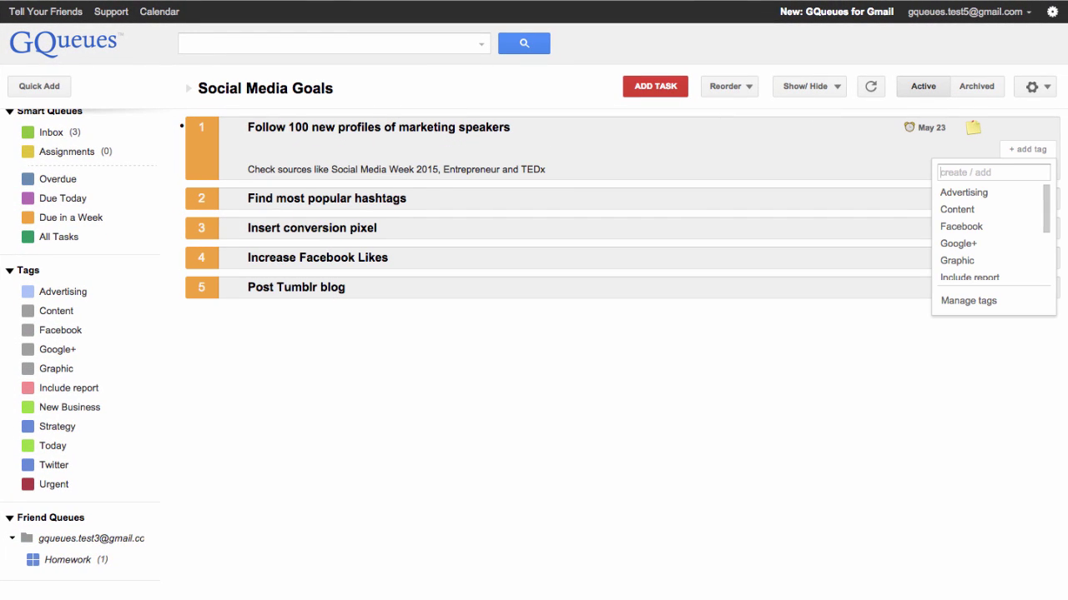
pyautogui.write('new')
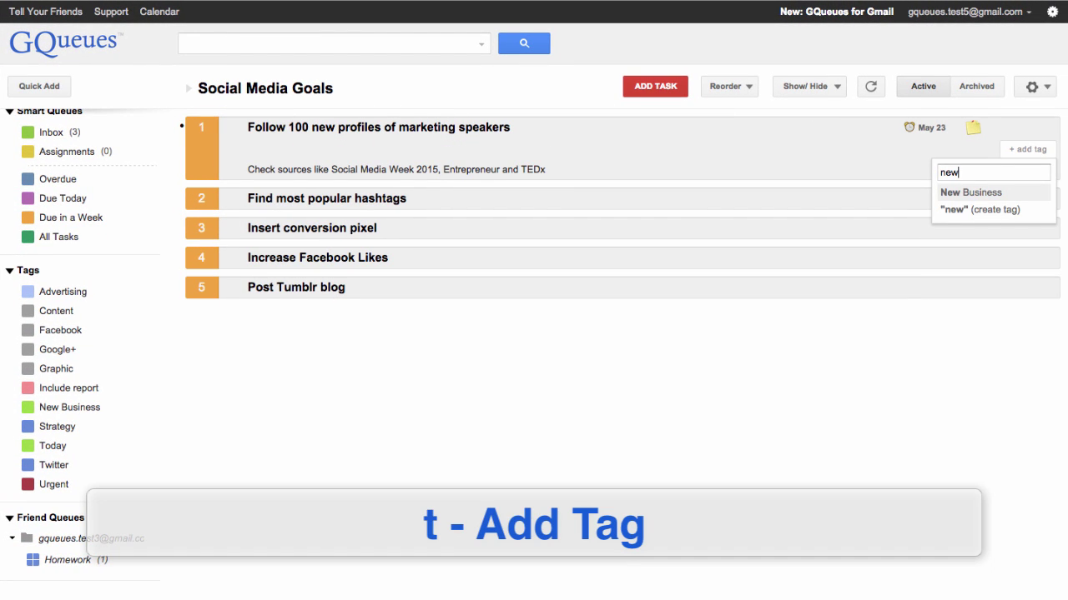
pyautogui.press('Return')
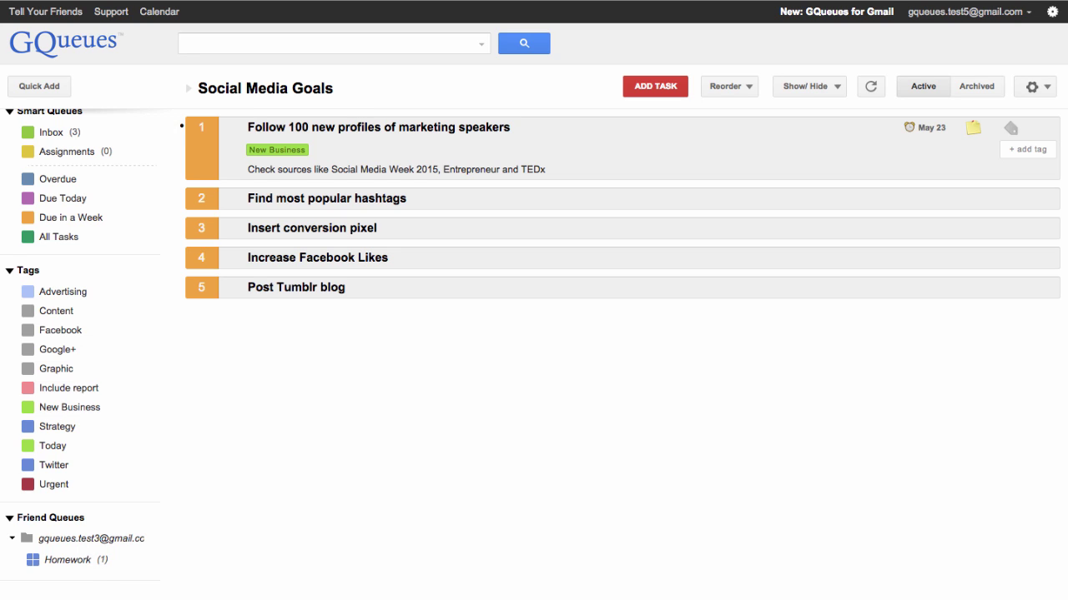
pyautogui.write('twitter')
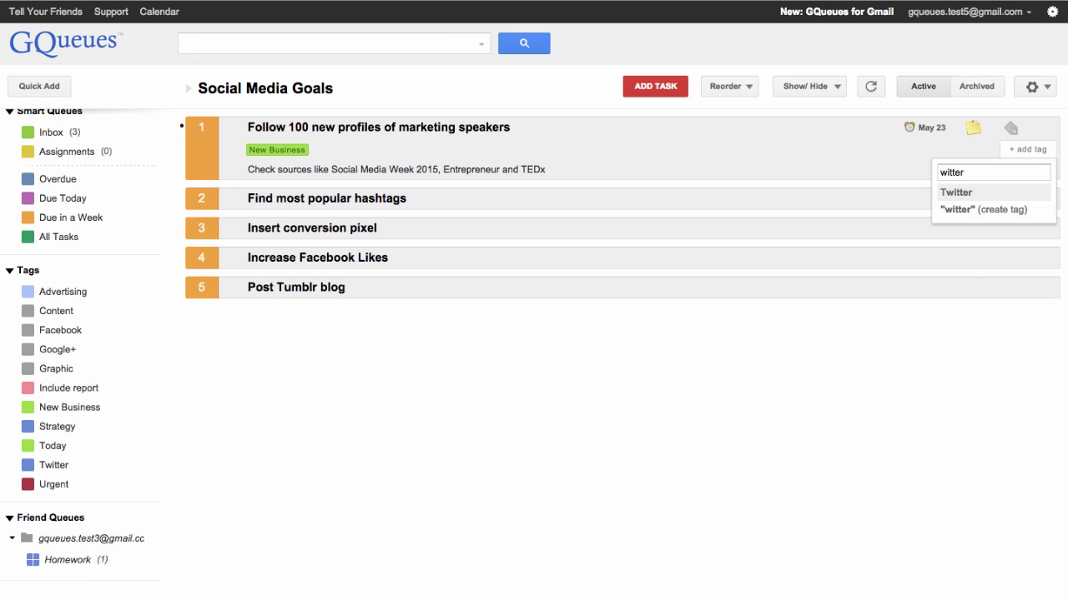
pyautogui.press('Return')
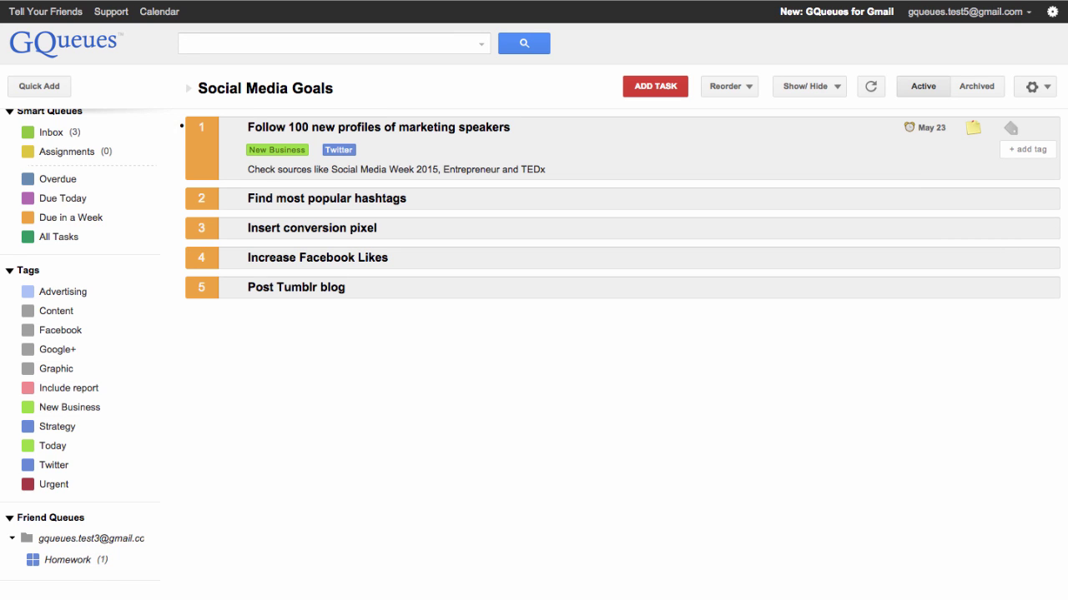
pyautogui.press('t')
pyautogui.press('Down')
pyautogui.press('Down')
pyautogui.press('Down')
pyautogui.press('Down')
pyautogui.press('Down')
pyautogui.press('Down')
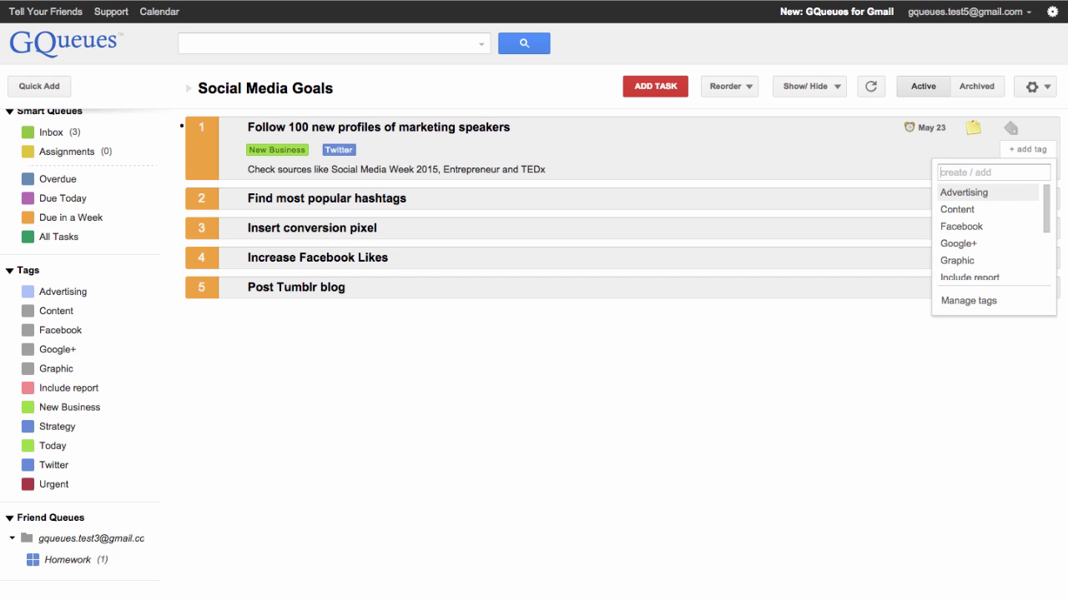
pyautogui.press('Return')
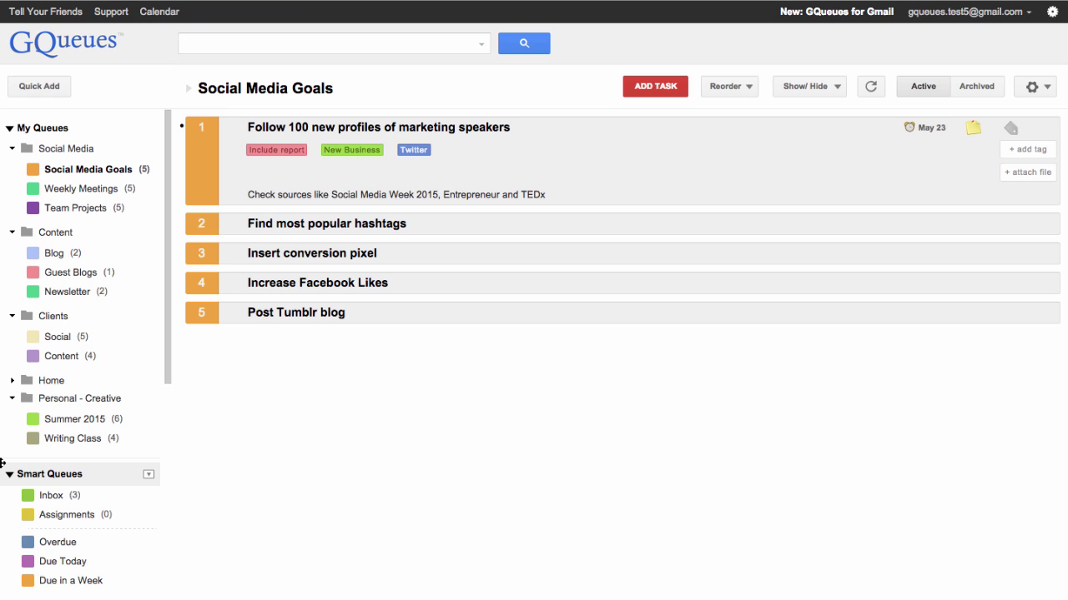
# - Attach Guerilla marketing plan.docx from Google Drive to the Social Media Goals task
pyautogui.press('u')
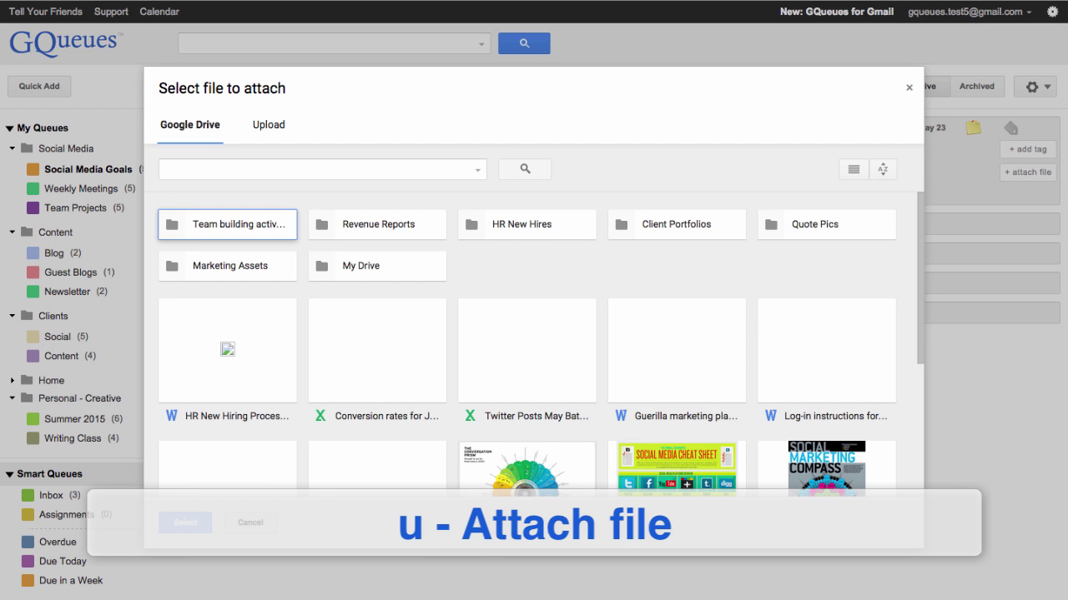
pyautogui.press('Down')
pyautogui.press('Down')
pyautogui.press('Right')
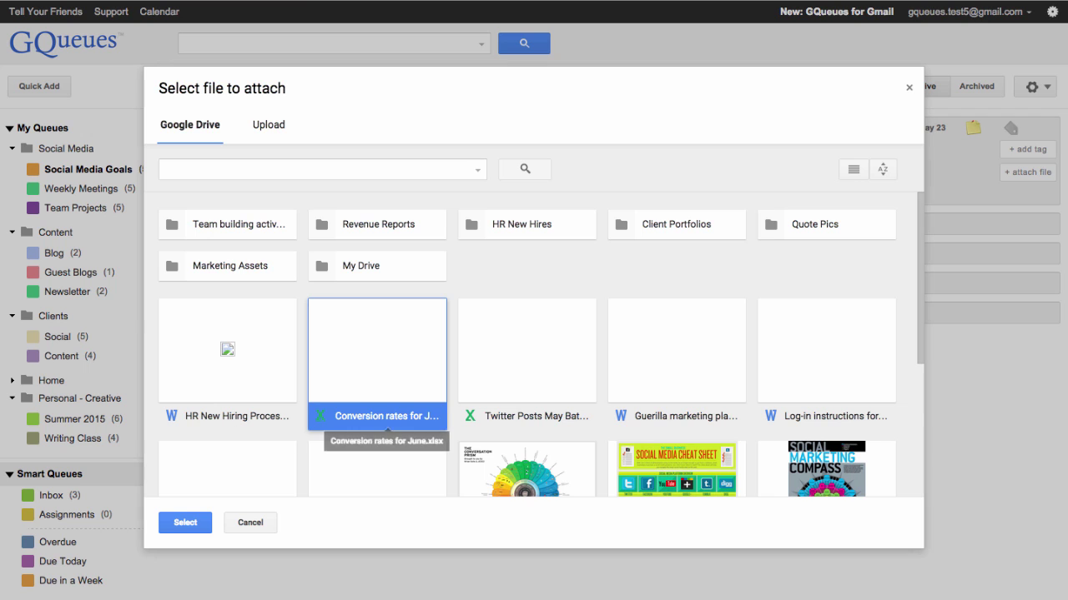
pyautogui.press('Right')
pyautogui.press('Right')
pyautogui.press('Tab')
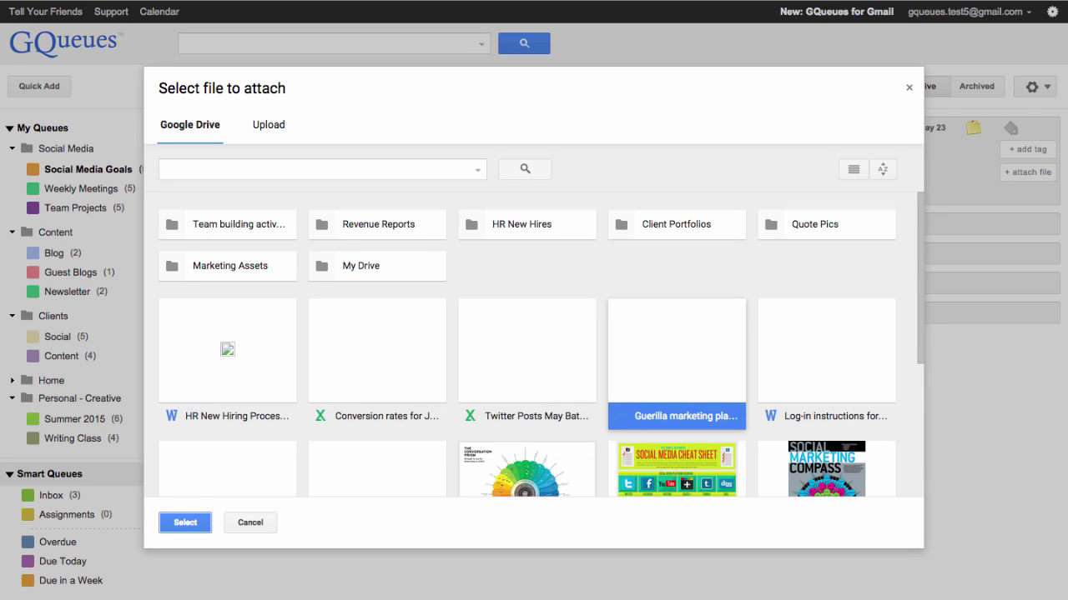
pyautogui.press('Return')
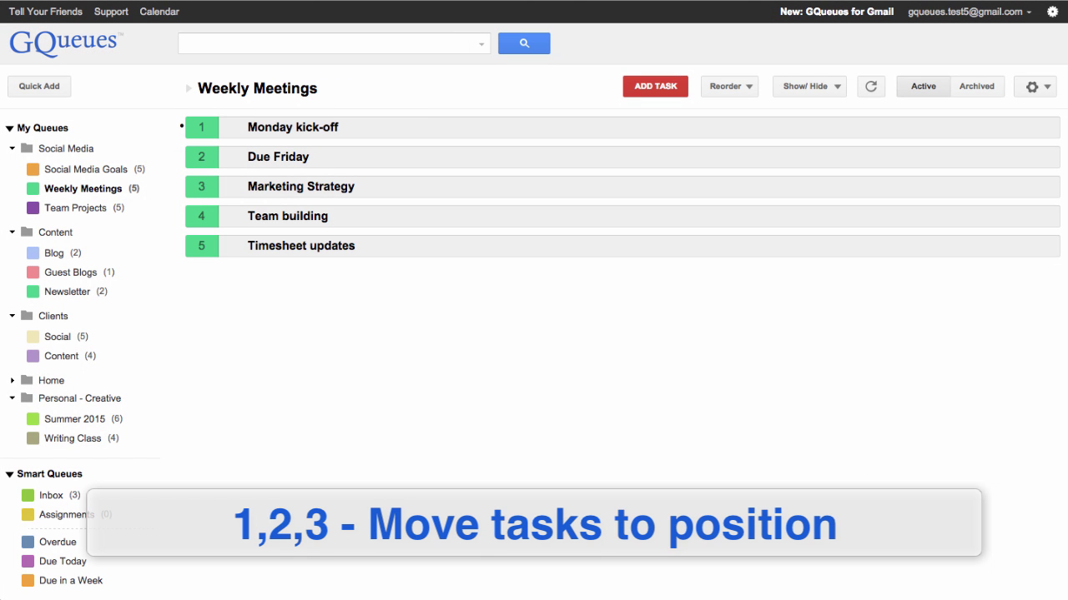
pyautogui.press('2')
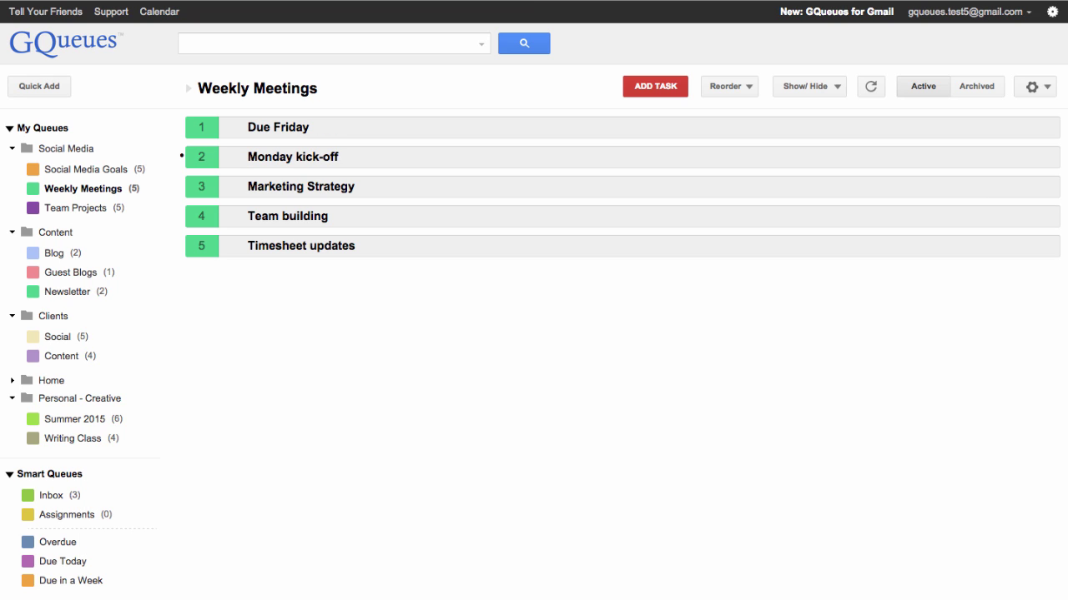
pyautogui.press('3')
pyautogui.press('4')
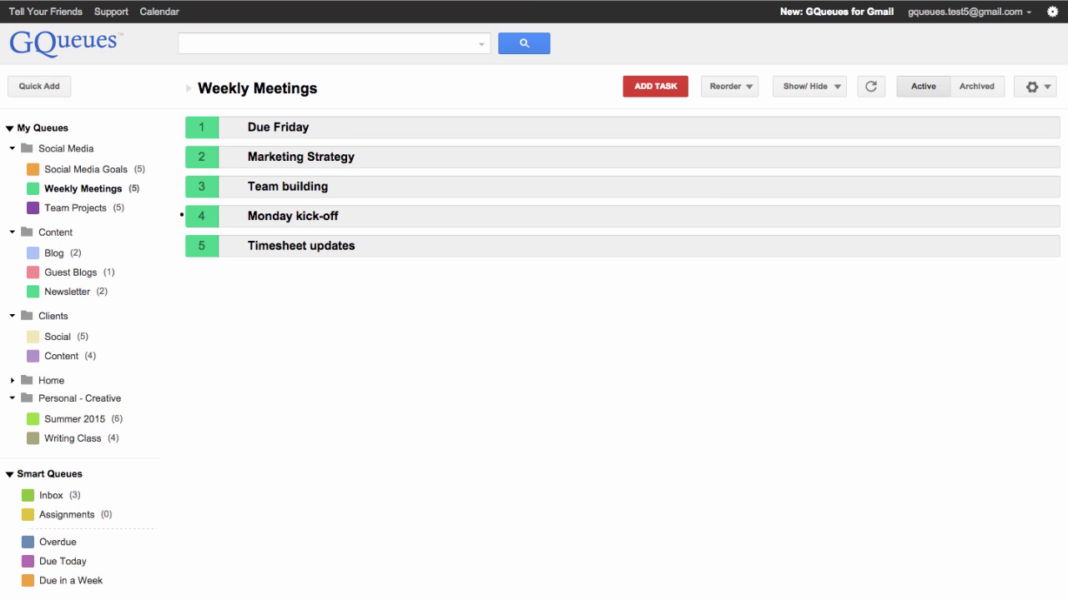
pyautogui.press('5')
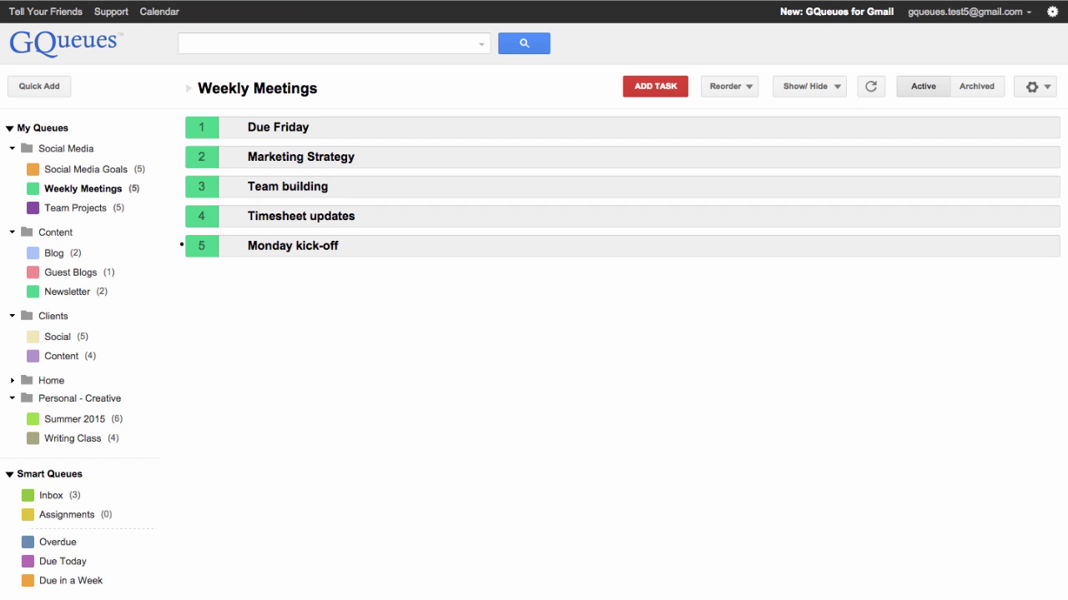
pyautogui.press('1')
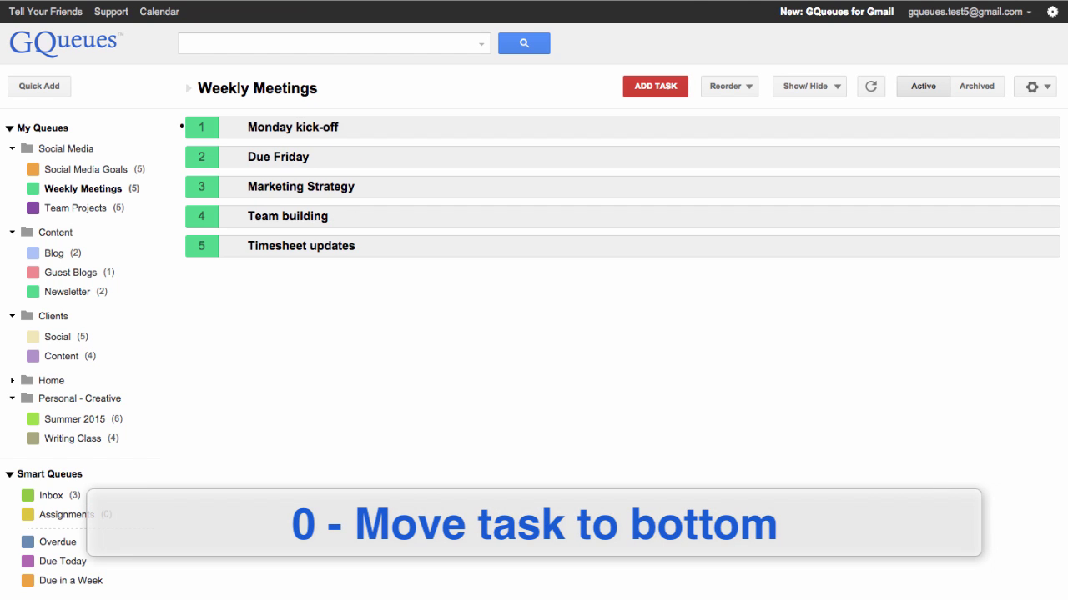
pyautogui.press('0')
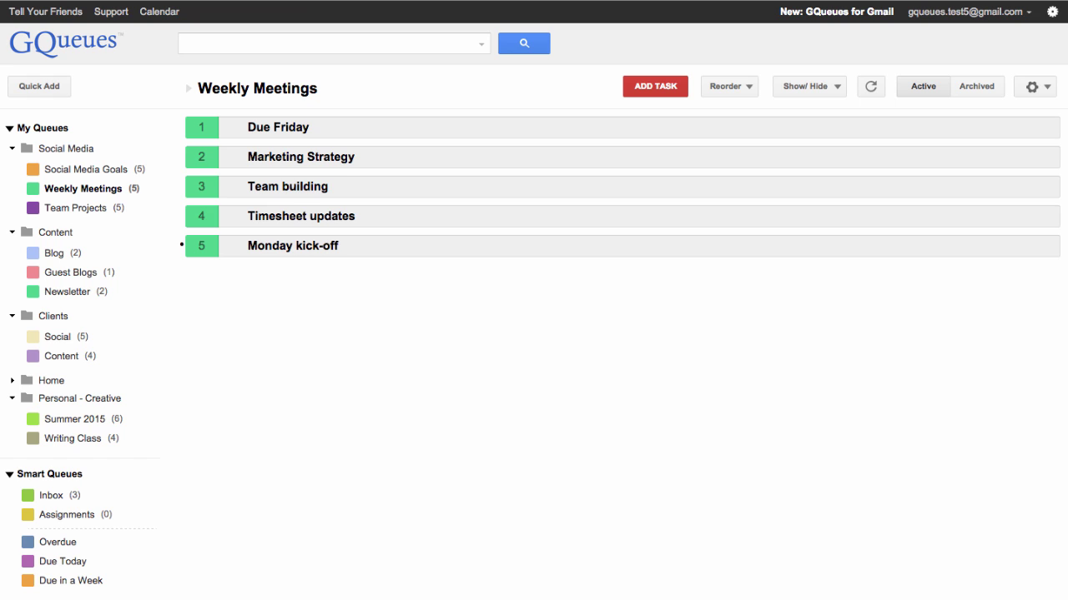
pyautogui.press('1')
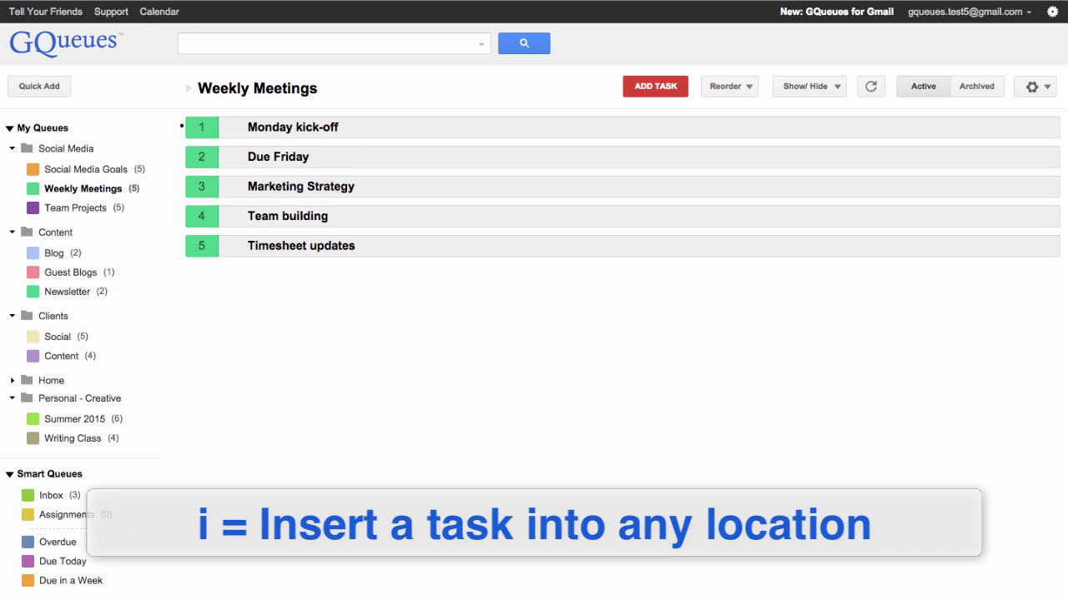
# - Add 'Plan networking hour' with subtask 'Set up in conference room', testing outdent and indent
pyautogui.write('iPlan network')
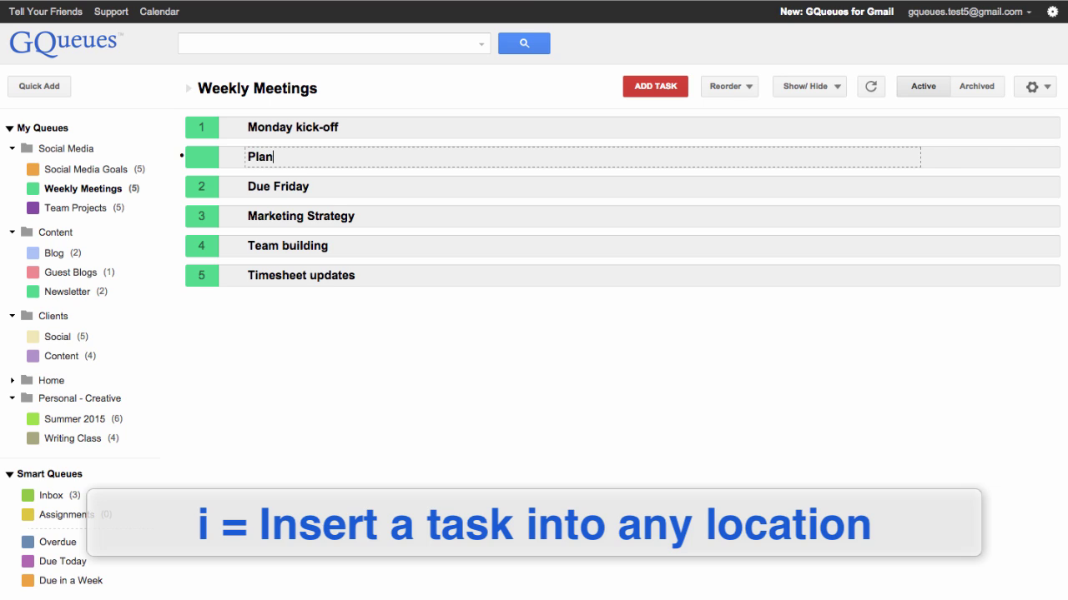
pyautogui.write('ing hour')
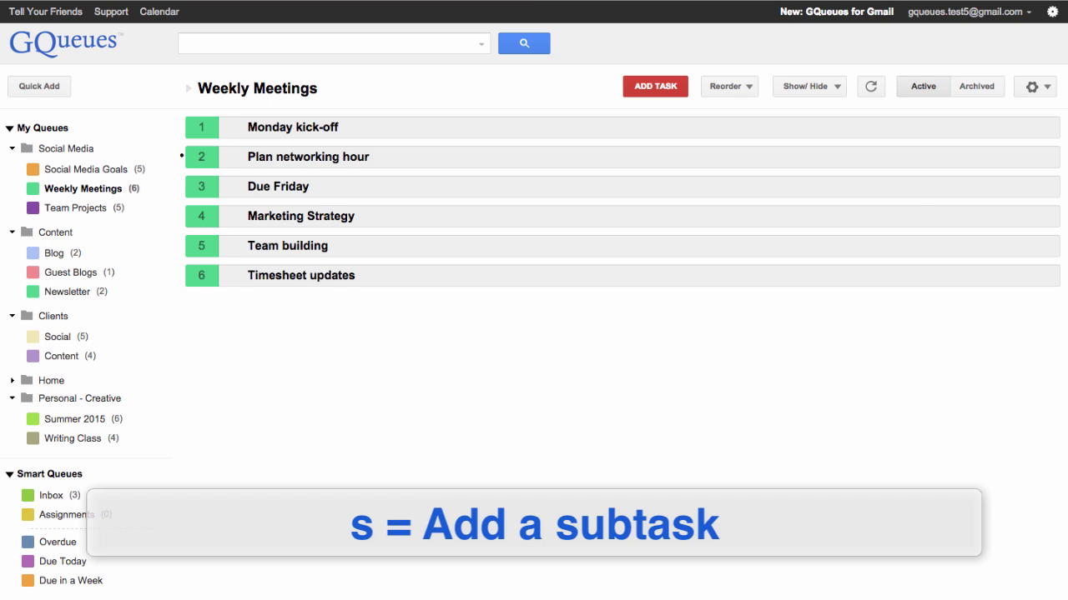
pyautogui.write('s')
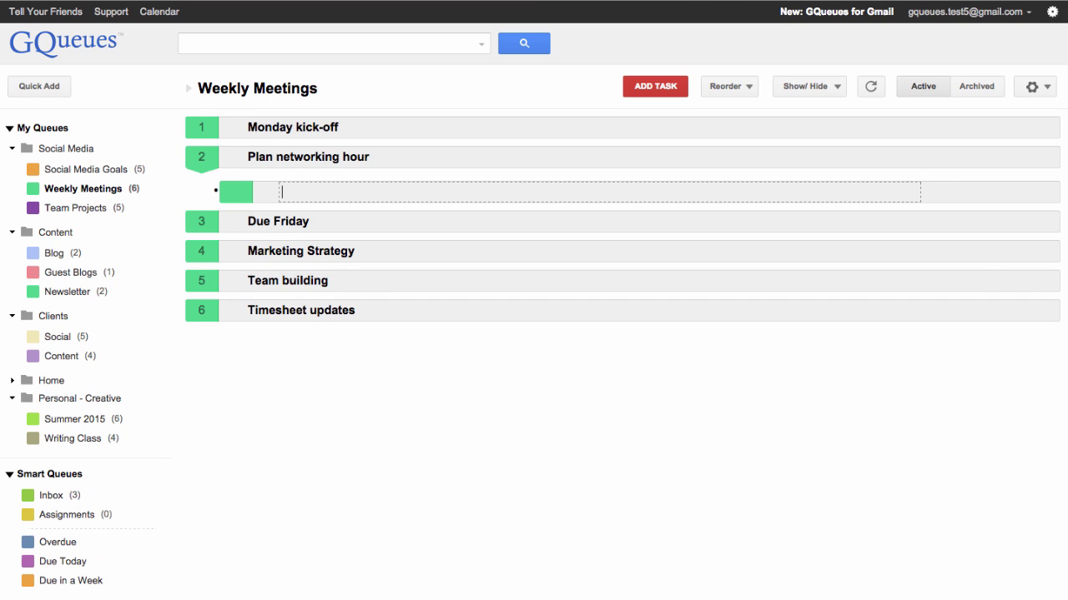
pyautogui.write('Set up in conferenc')
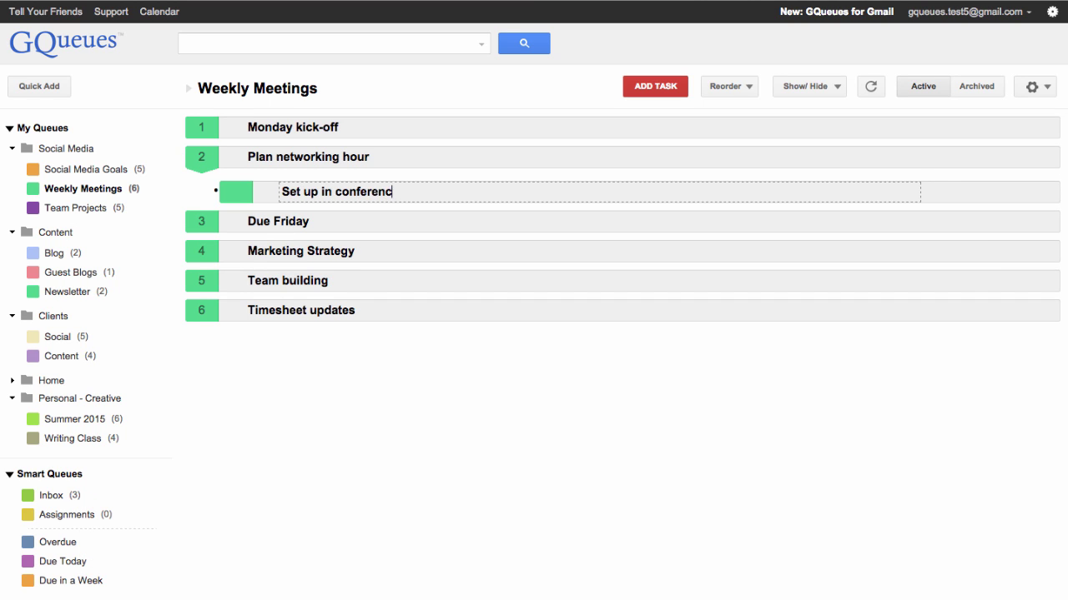
pyautogui.write('e room')
pyautogui.press('Left')
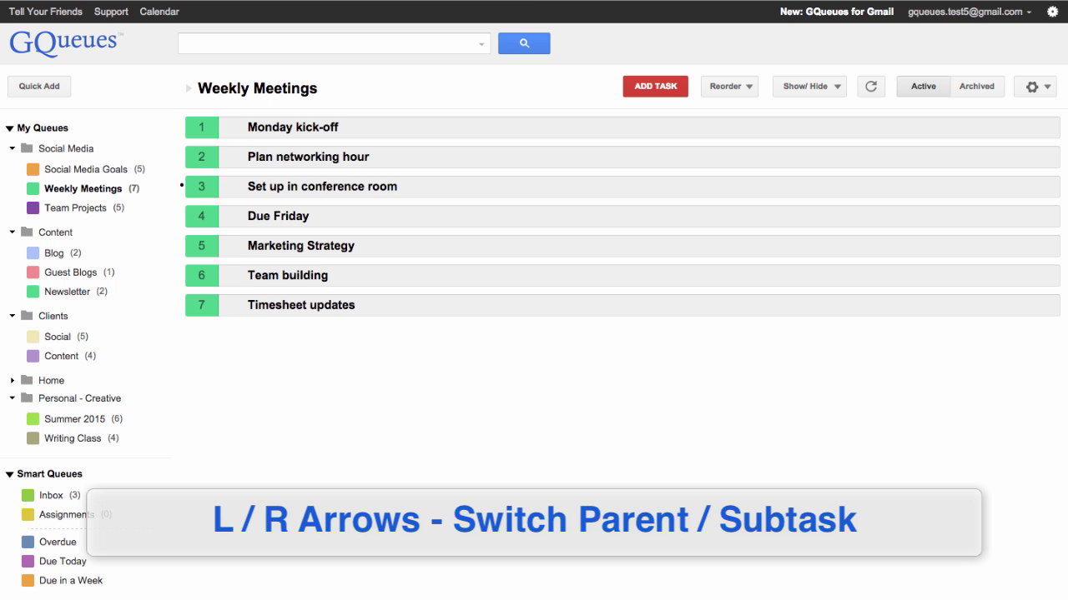
pyautogui.press('Right')
pyautogui.press('Left')
pyautogui.press('Right')
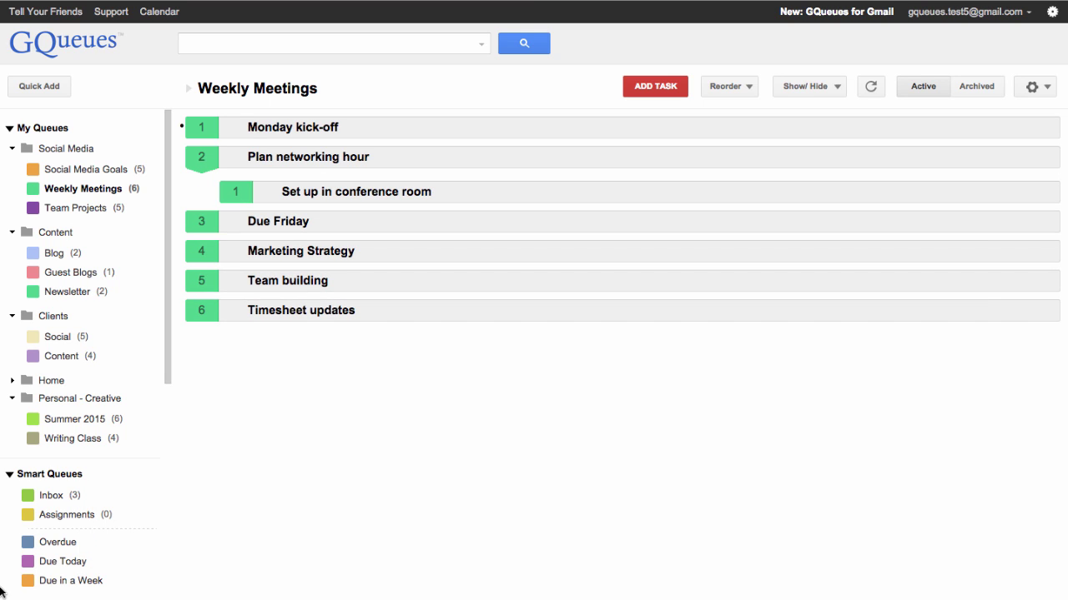
# - Move the Marketing Strategy task from Weekly Meetings into the Team Projects queue
pyautogui.press('Down')
pyautogui.press('m')
pyautogui.press('l')
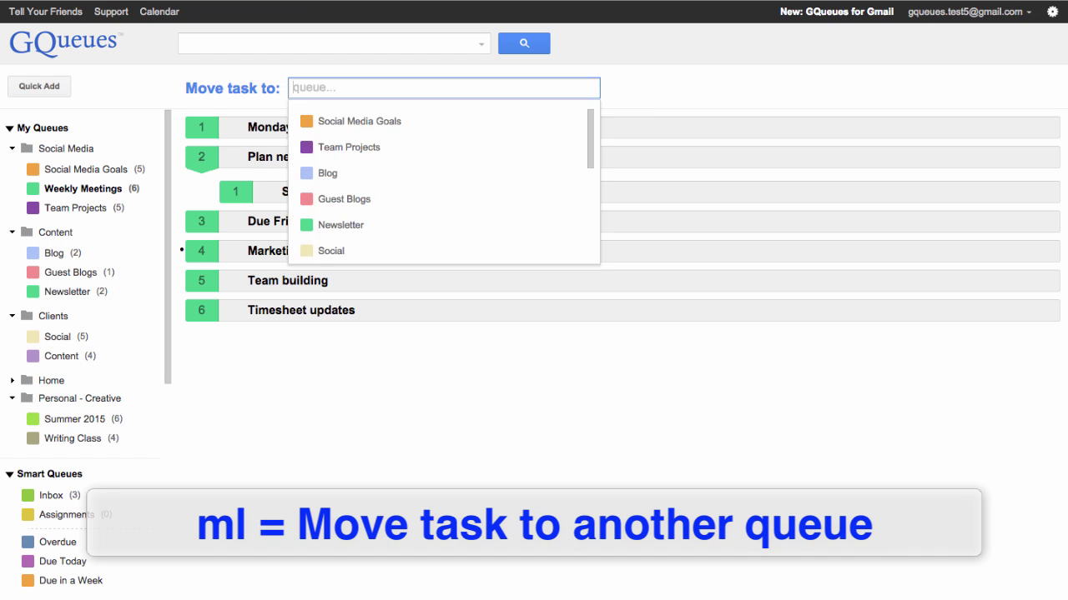
pyautogui.press('Down')
pyautogui.press('Down')
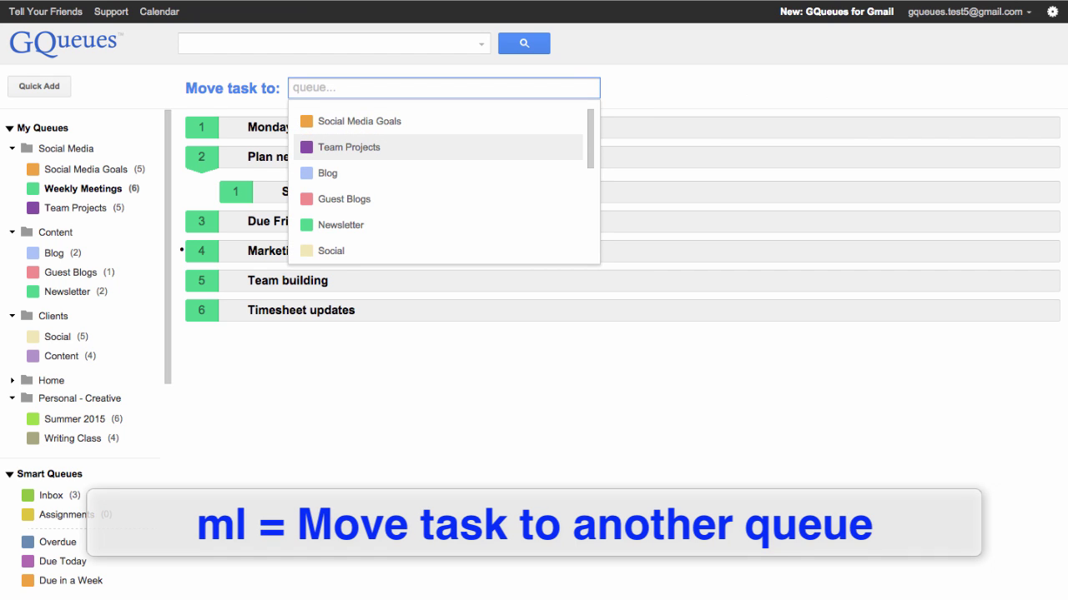
pyautogui.press('Return')
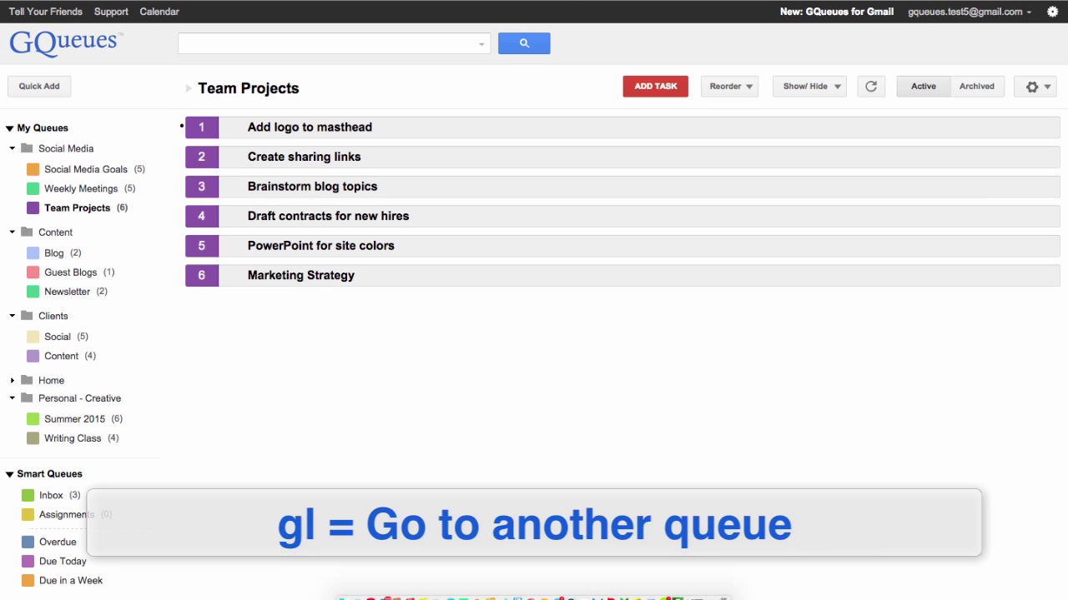
# - Open the Due in a Week queue from the queue list
pyautogui.press('g')
pyautogui.press('l')
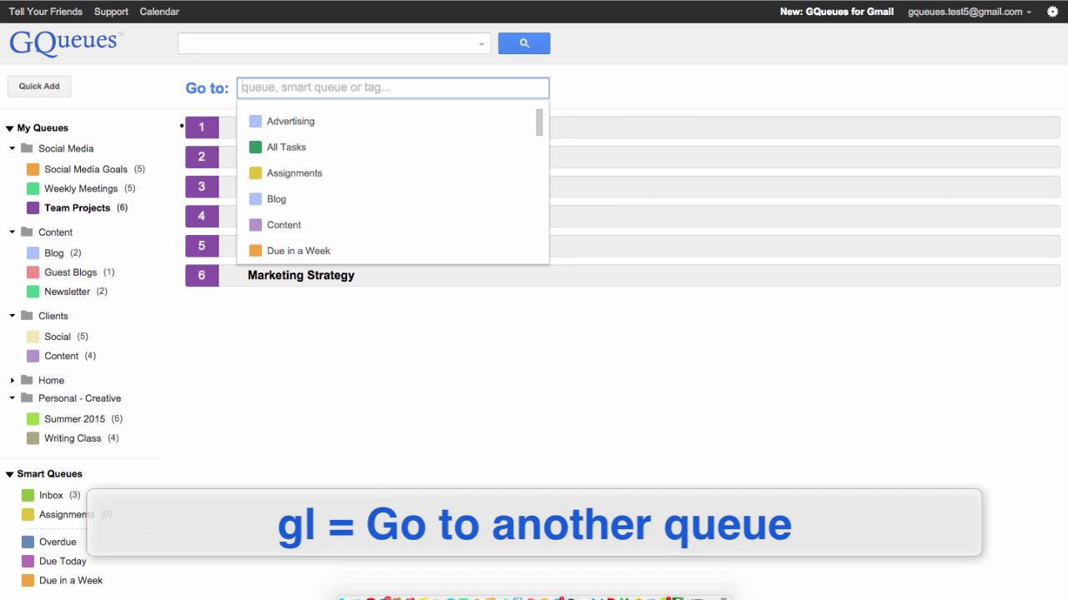
pyautogui.press('Down')
pyautogui.press('Down')
pyautogui.press('Down')
pyautogui.press('Down')
pyautogui.press('Down')
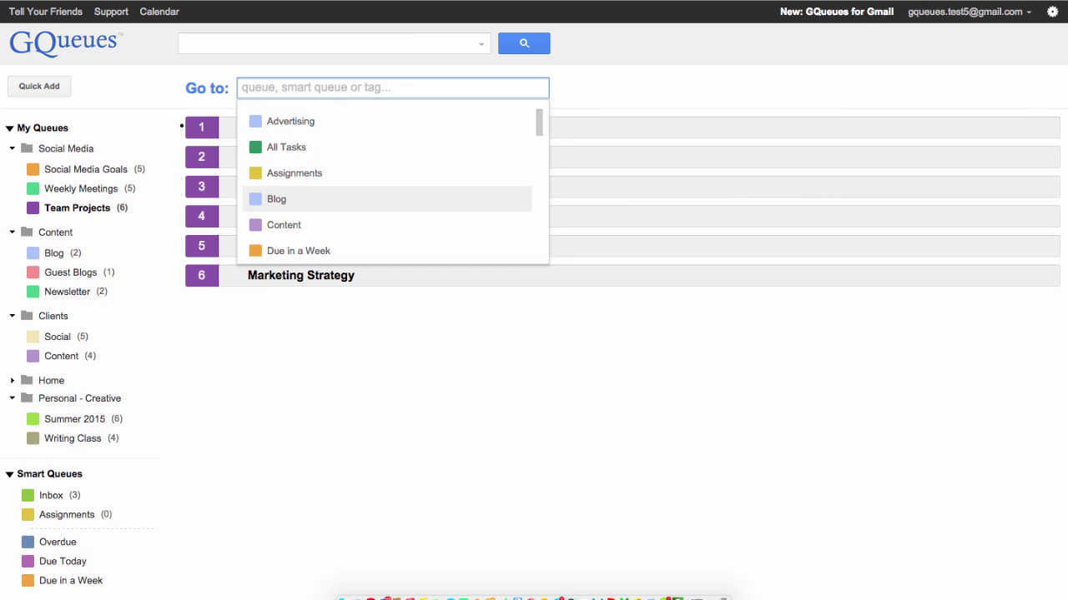
pyautogui.press('Down')
pyautogui.press('Return')
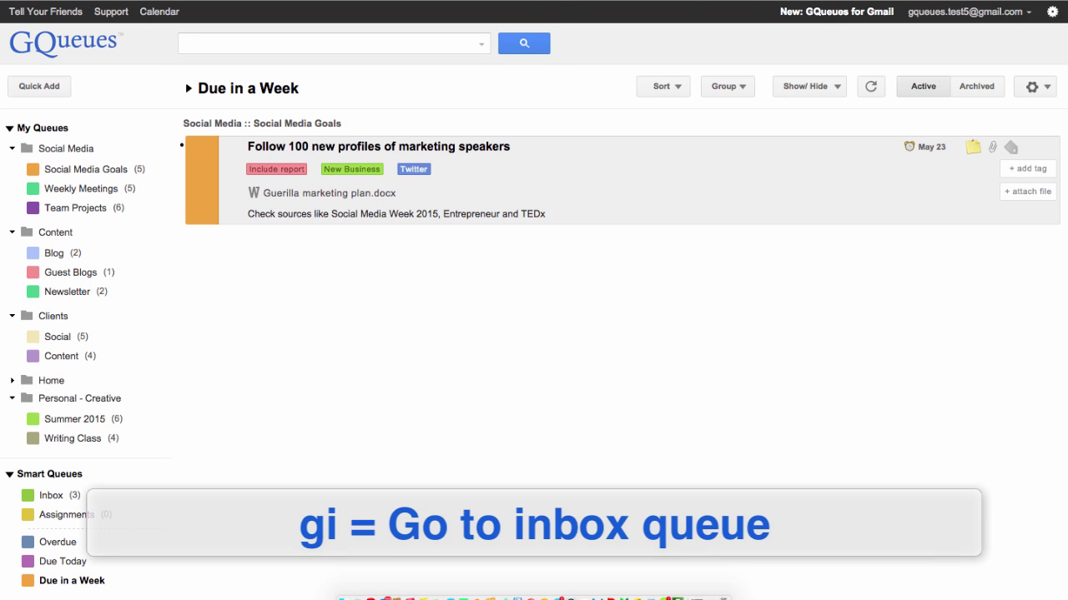
# - Jump to the Inbox, go back to Due in a Week, then forward to Inbox again
pyautogui.press('g')
pyautogui.press('i')
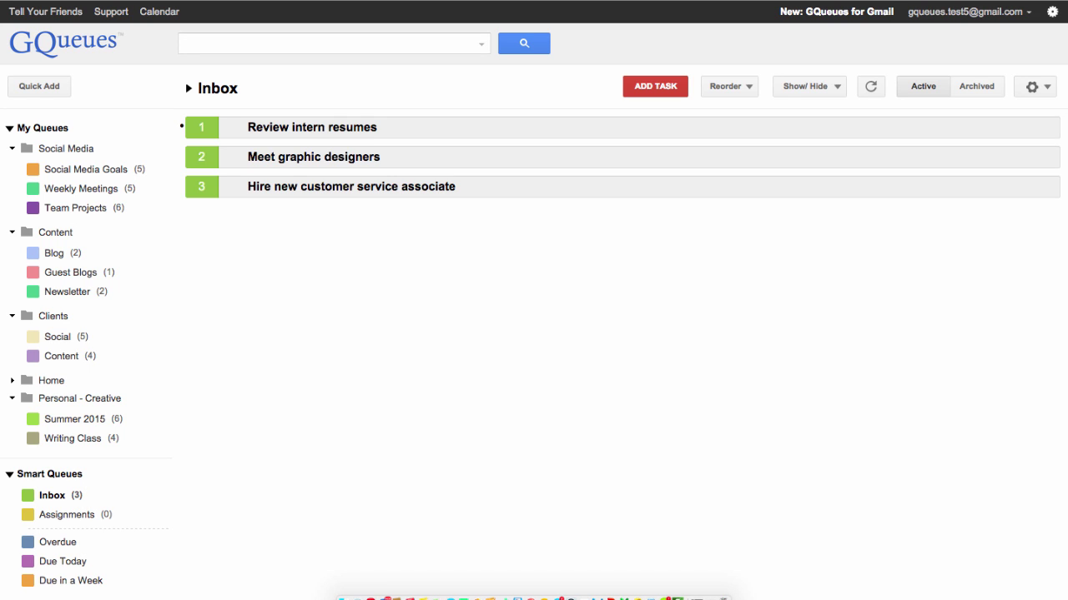
pyautogui.press('g')
pyautogui.press('b')
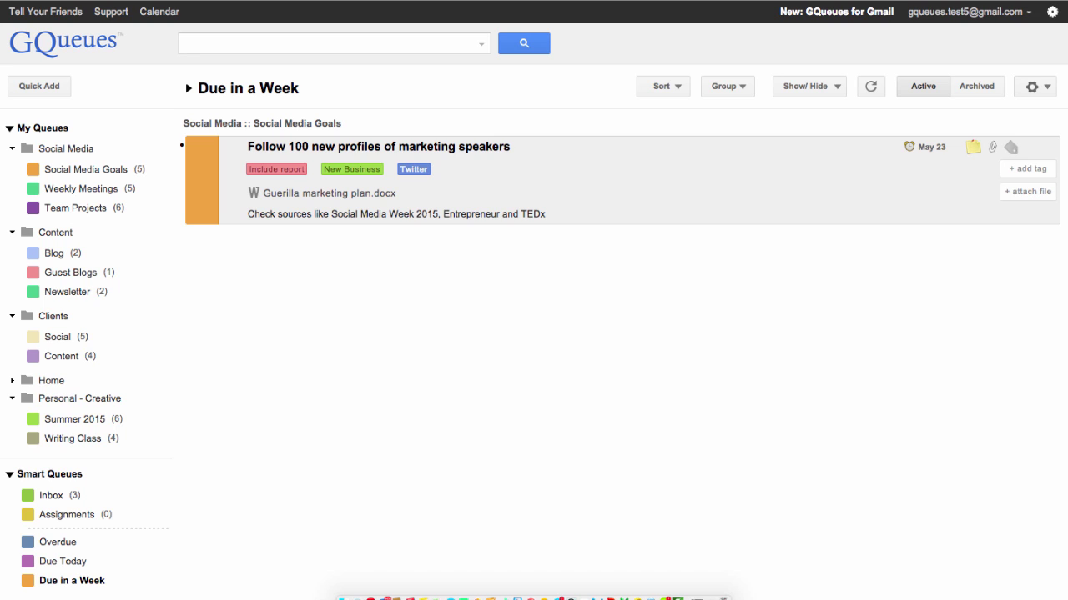
pyautogui.press('g')
pyautogui.press('n')
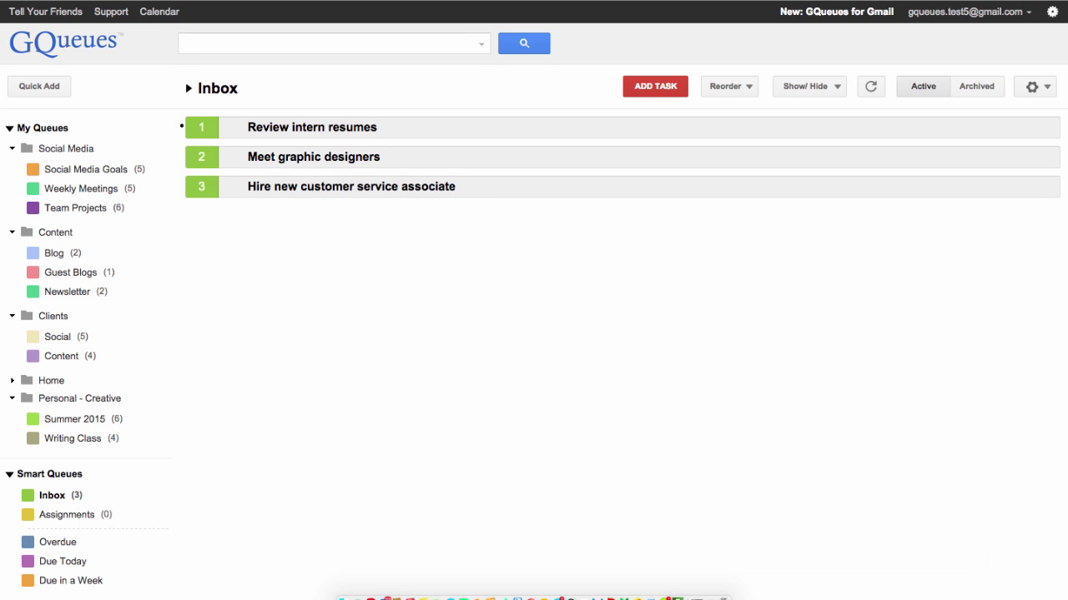
pyautogui.press('/')
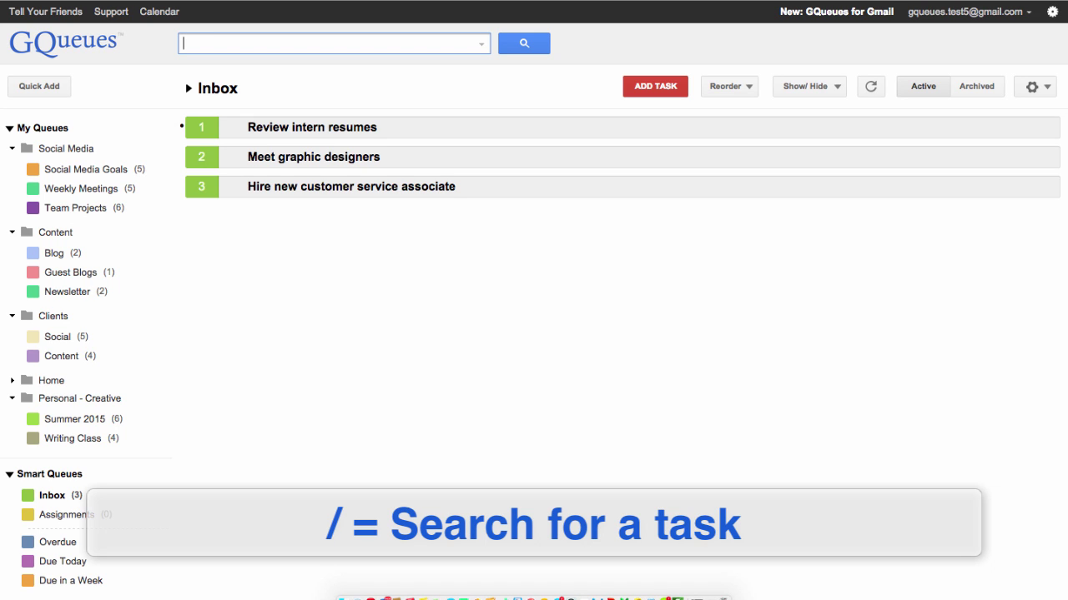
# - Search for 'Conference', finding two tasks, and show the Keyboard Shortcuts reference
pyautogui.write('Conference')
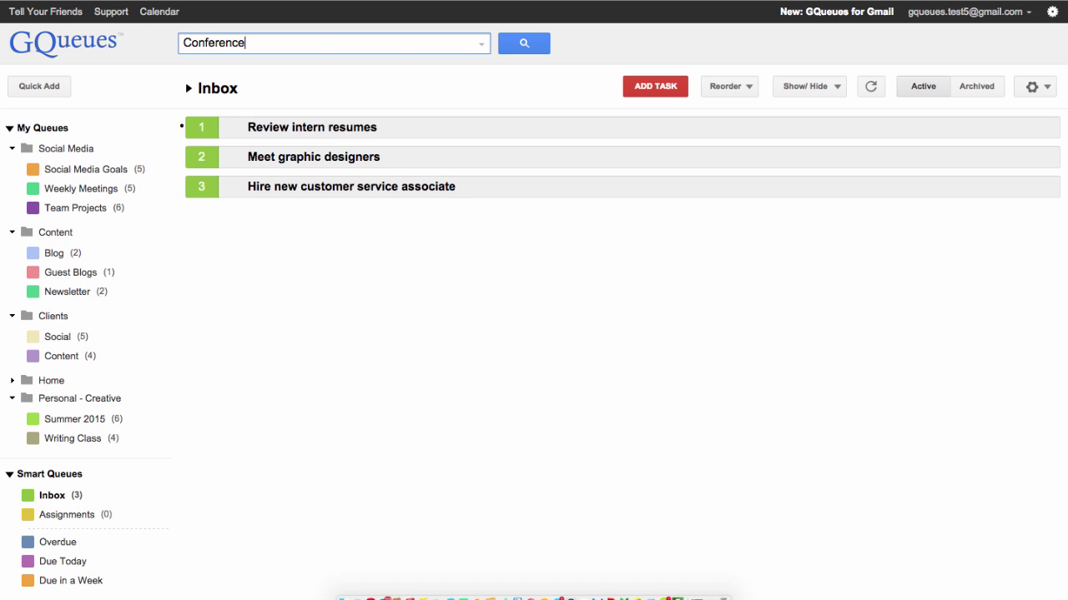
pyautogui.press('Return')
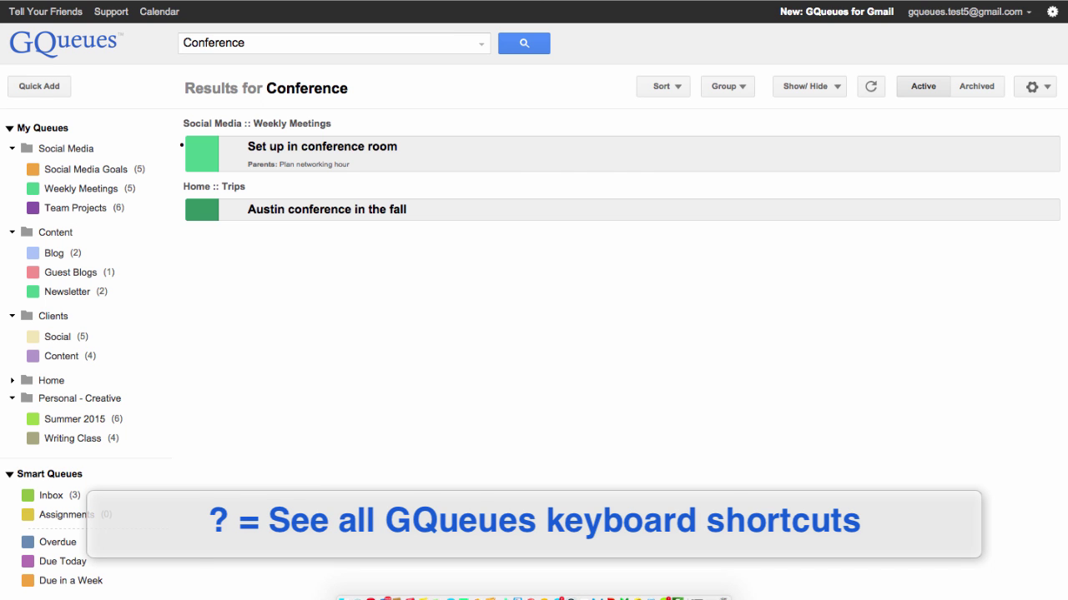
pyautogui.hotkey('shift', '?')
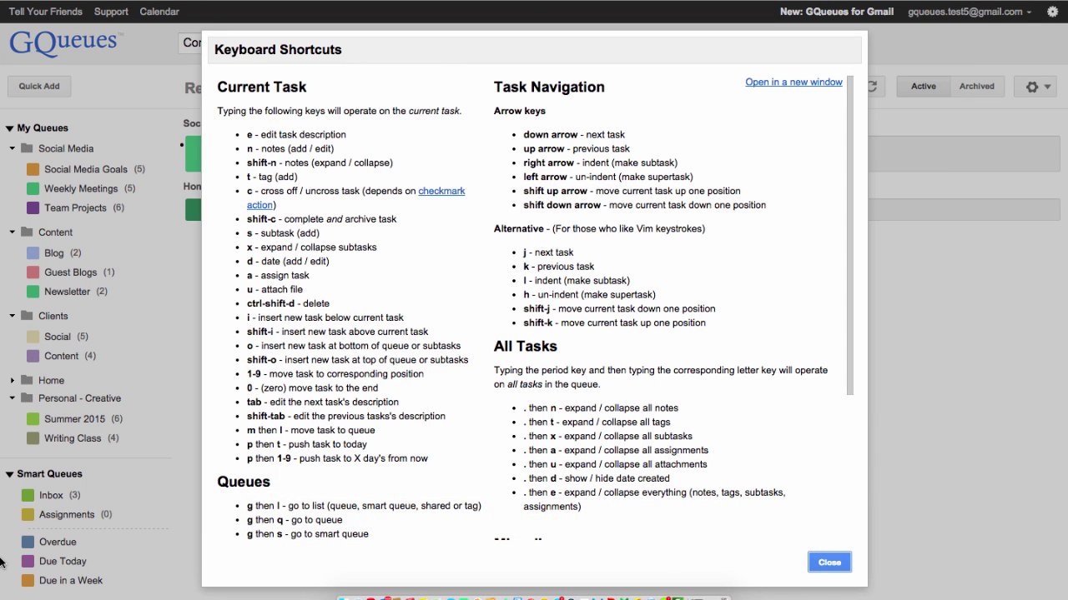